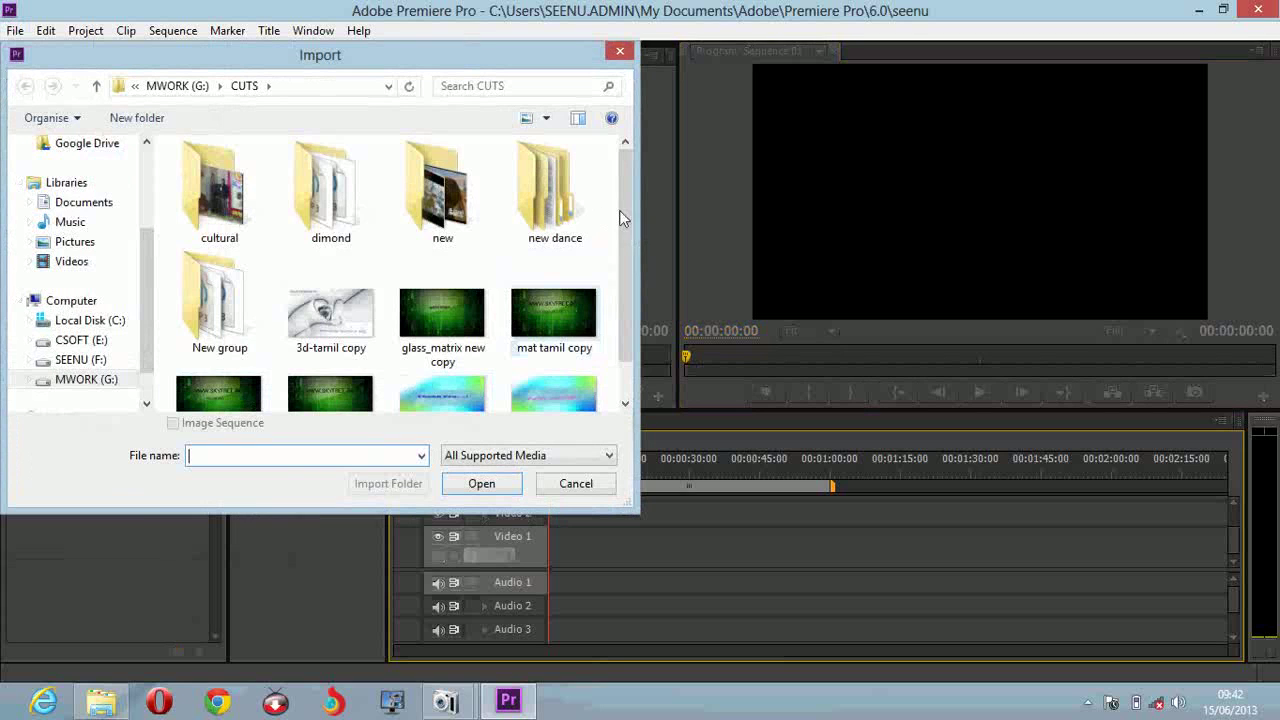
# - Import the images 3d-tamil copy, glass_matrix new copy and visit copy from the CUTS folder into the project
pyautogui.moveTo(620, 218); pyautogui.dragTo(614, 247)
pyautogui.click(310, 300)
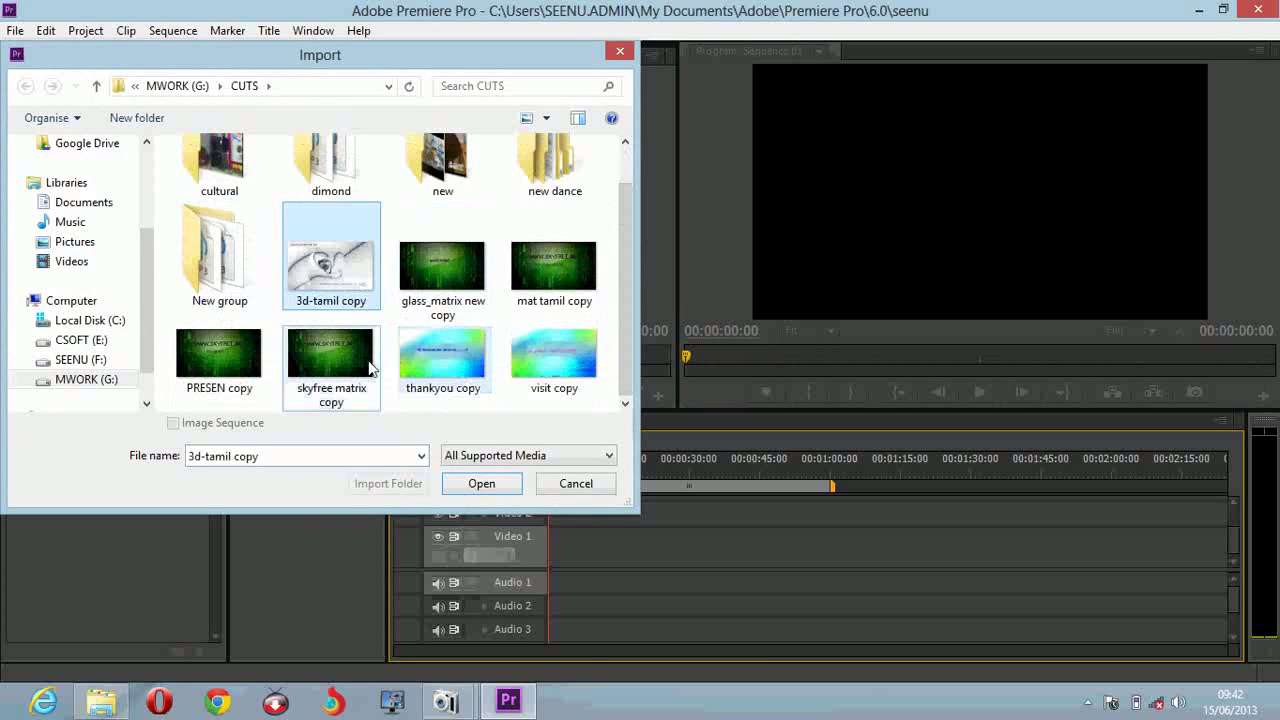
pyautogui.keyDown('ctrl'); pyautogui.click(443, 358); pyautogui.keyUp('ctrl')
pyautogui.keyDown('ctrl'); pyautogui.click(558, 358); pyautogui.keyUp('ctrl')
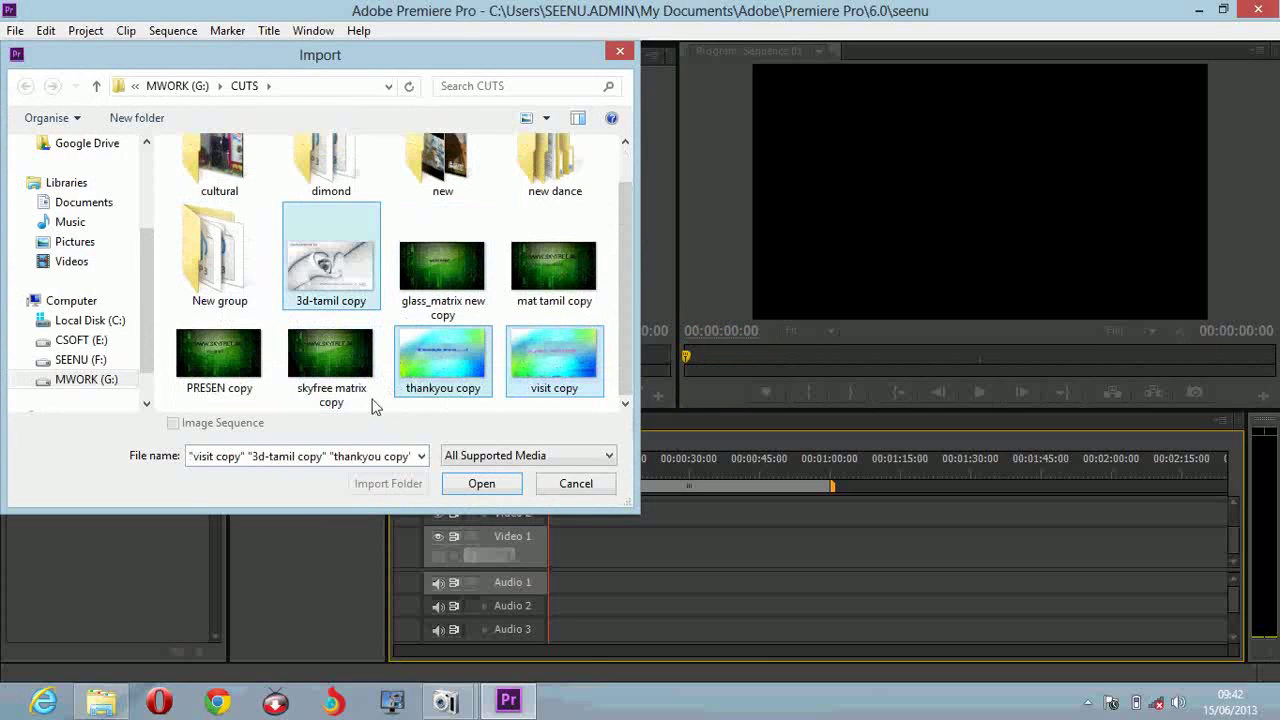
pyautogui.keyDown('ctrl'); pyautogui.click(445, 380); pyautogui.keyUp('ctrl')
pyautogui.keyDown('ctrl'); pyautogui.click(452, 285); pyautogui.keyUp('ctrl')
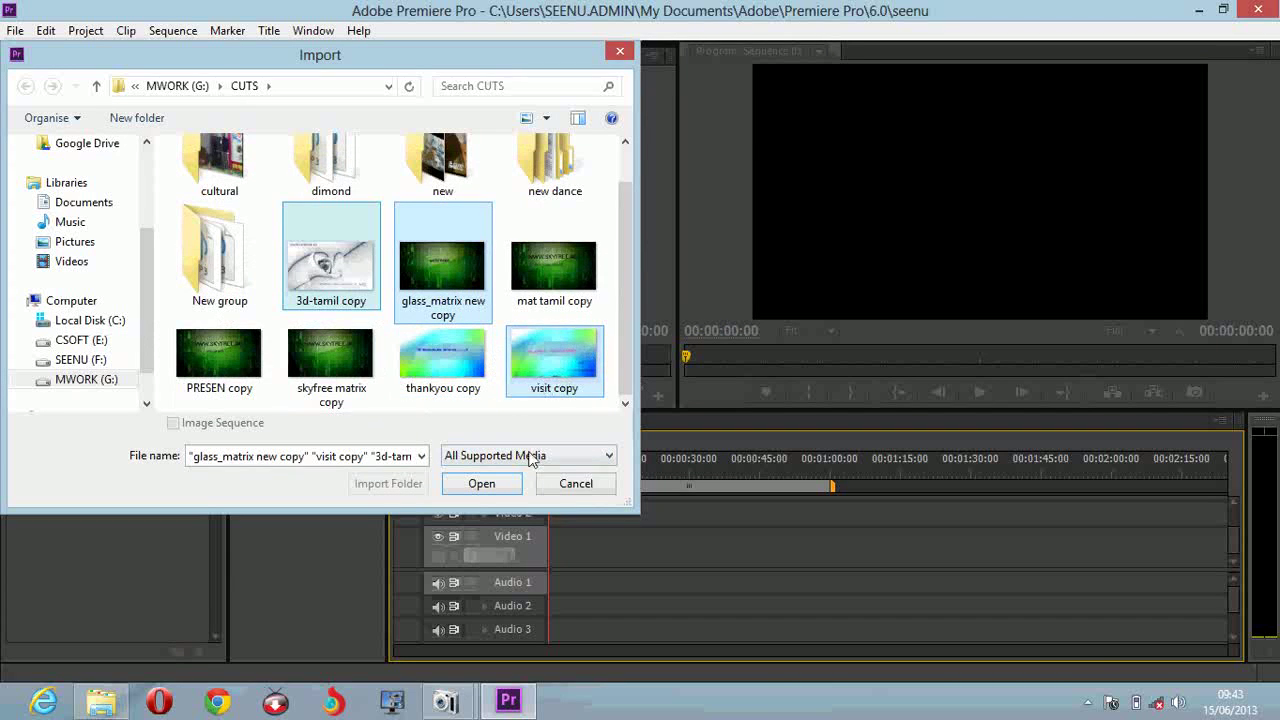
pyautogui.click(478, 487)
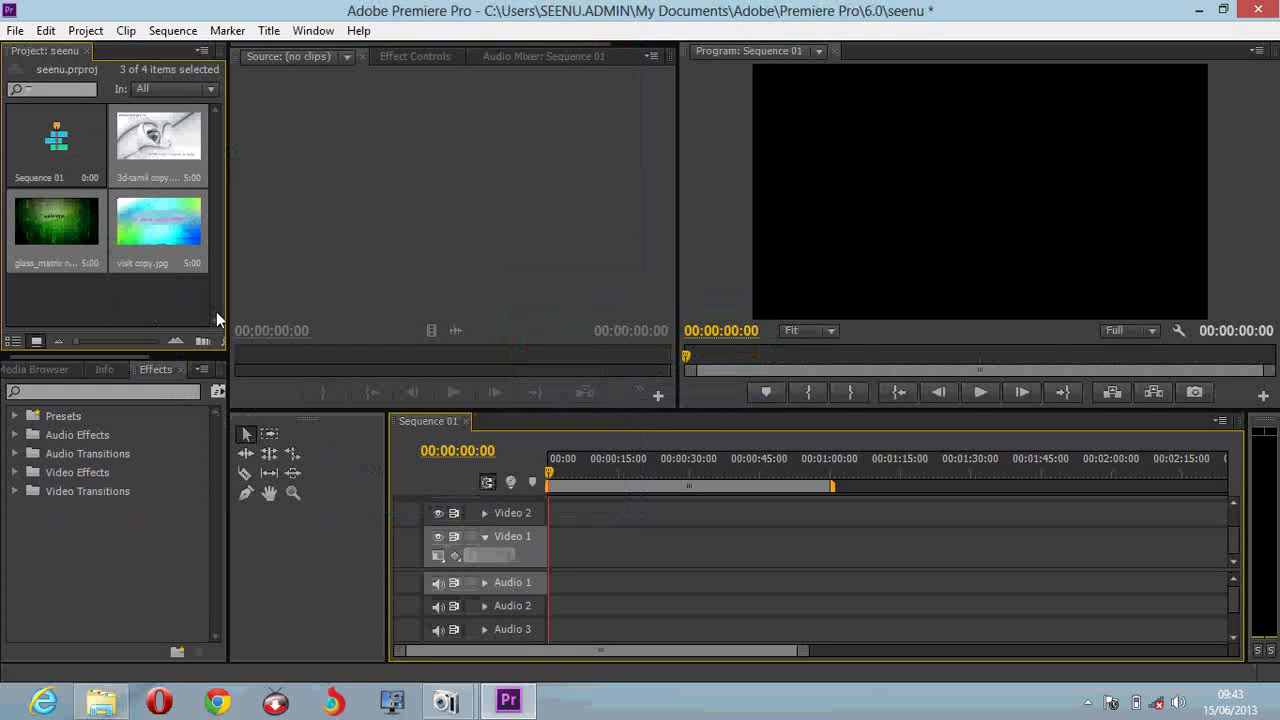
# - Import the video XHTML&CSS TUTORIAL IN TAMIL 13.CLASS &ID from New folder inside XHTML web on the G: drive
pyautogui.click(15, 31)
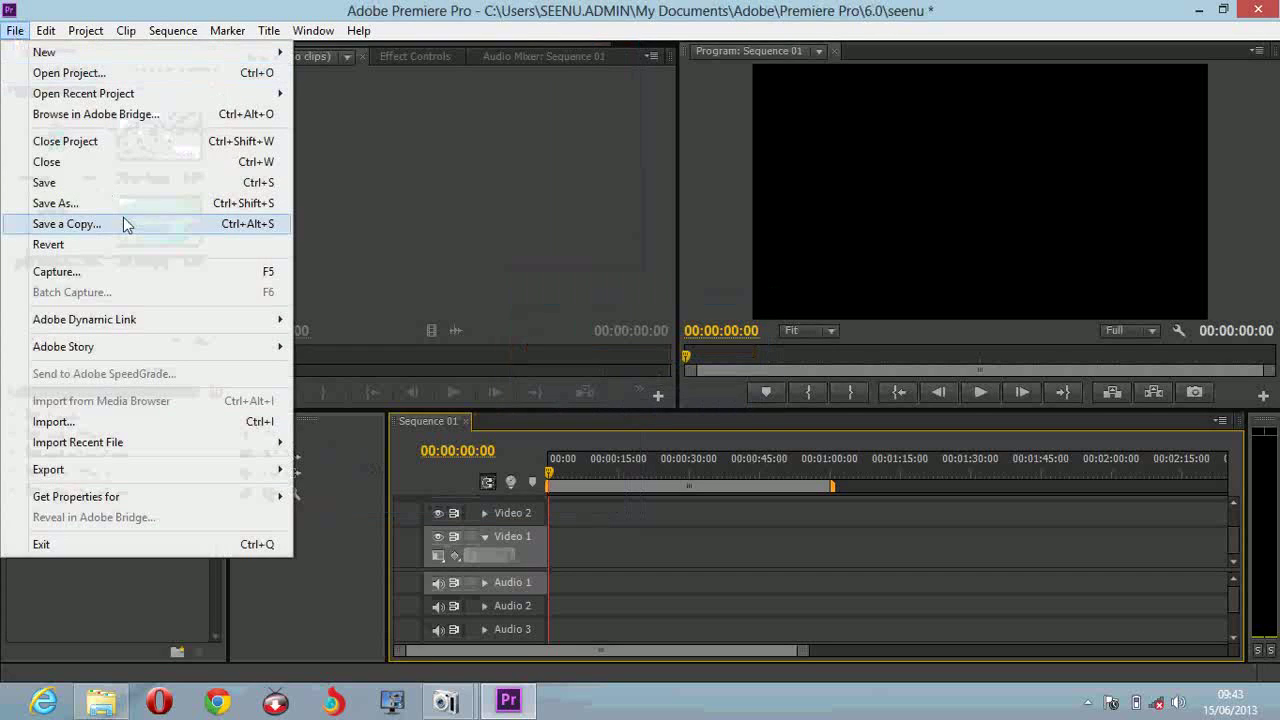
pyautogui.click(97, 426)
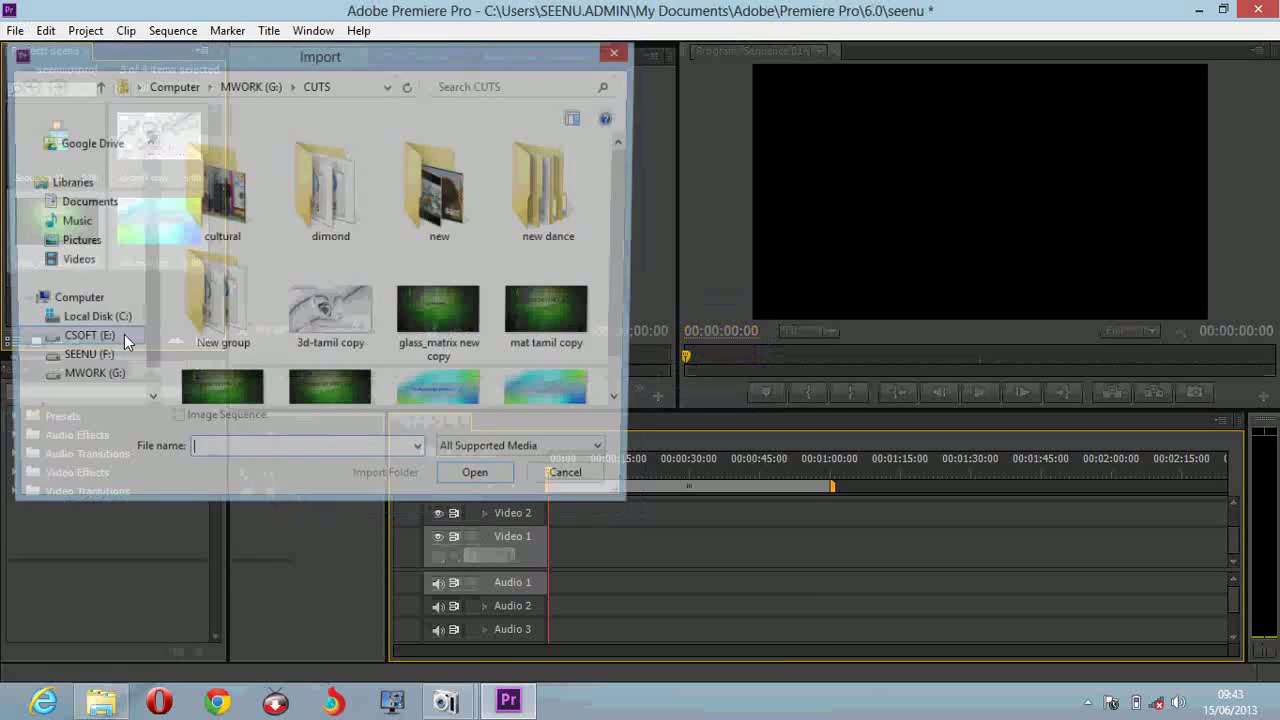
pyautogui.scroll(-2, 628, 238)
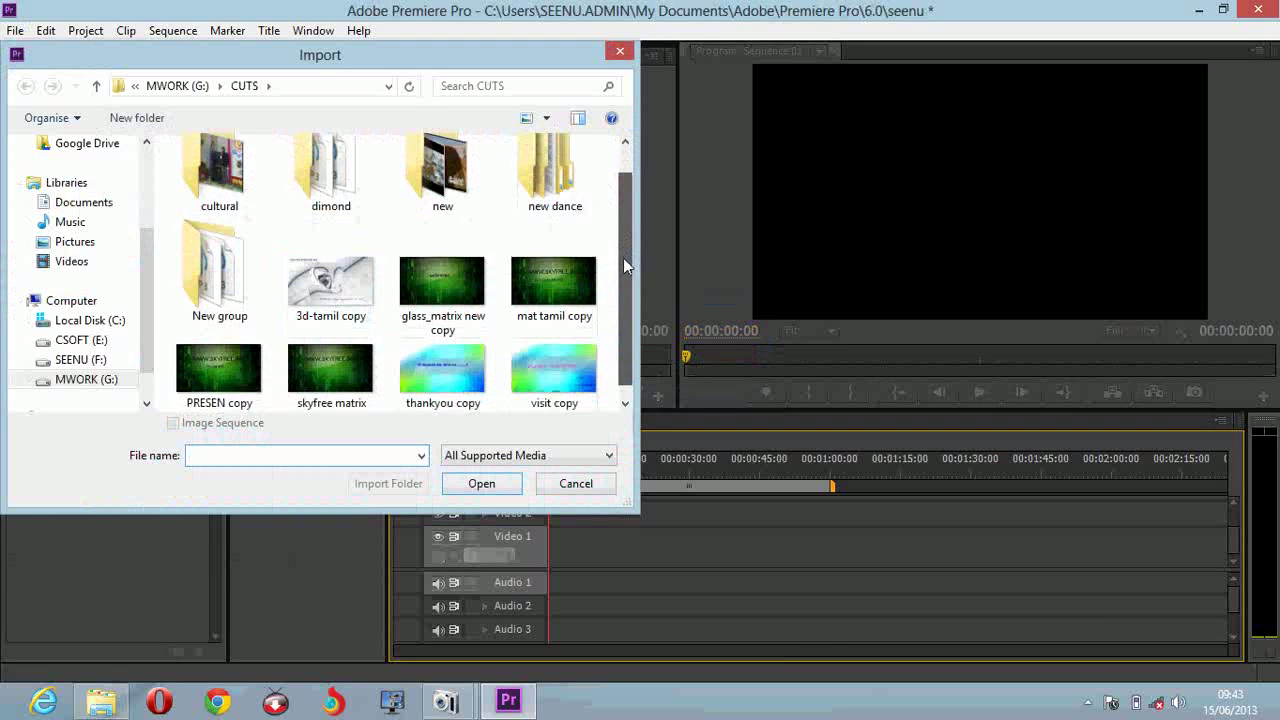
pyautogui.click(177, 86)
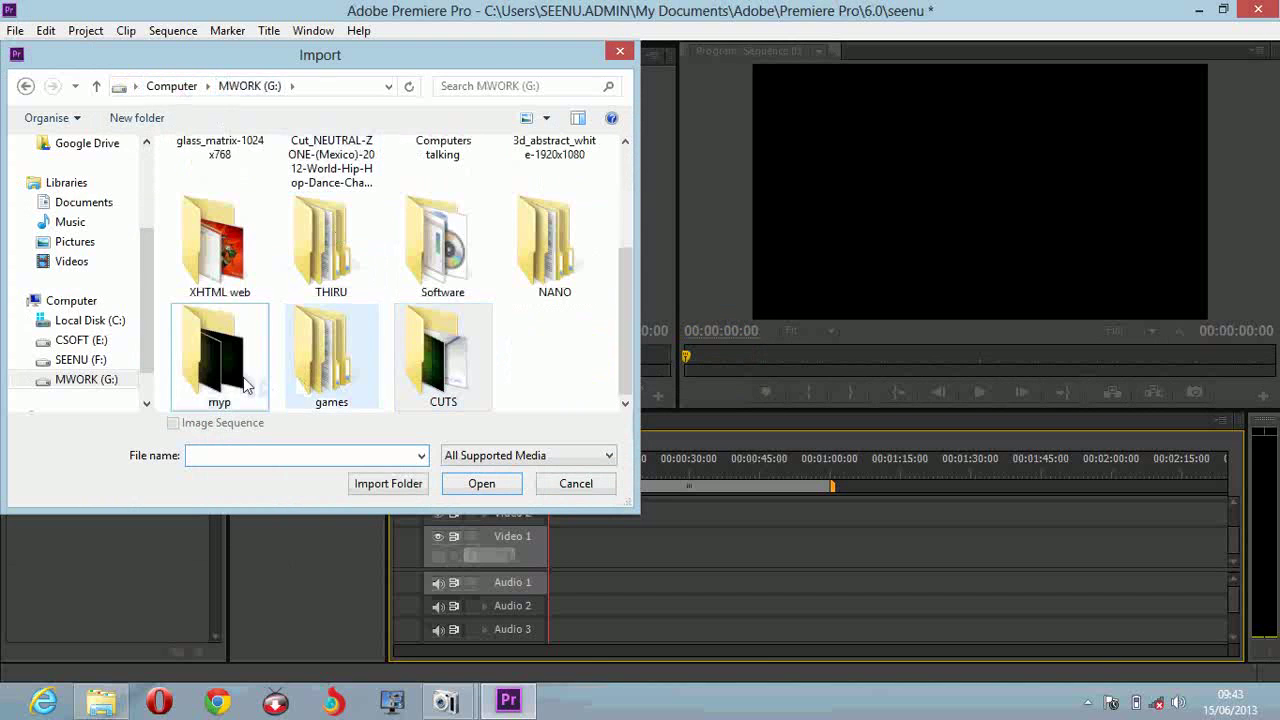
pyautogui.click(240, 262)
pyautogui.doubleClick(240, 262)
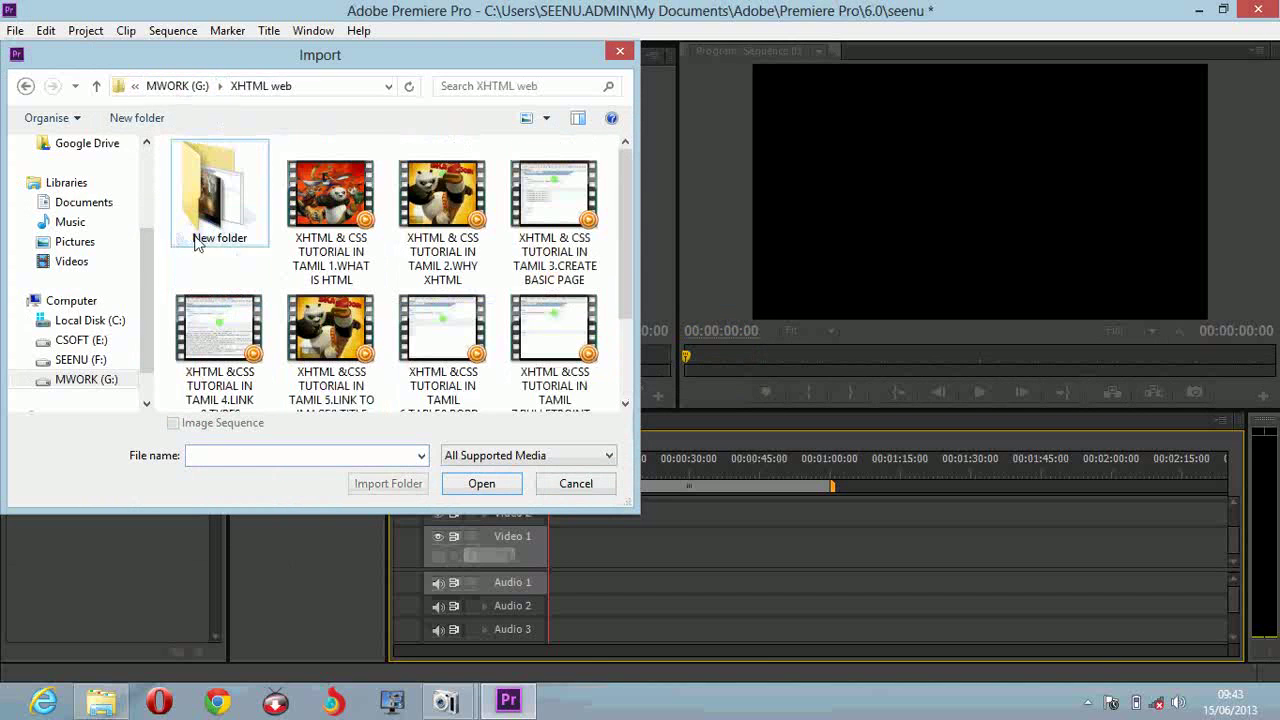
pyautogui.doubleClick(205, 232)
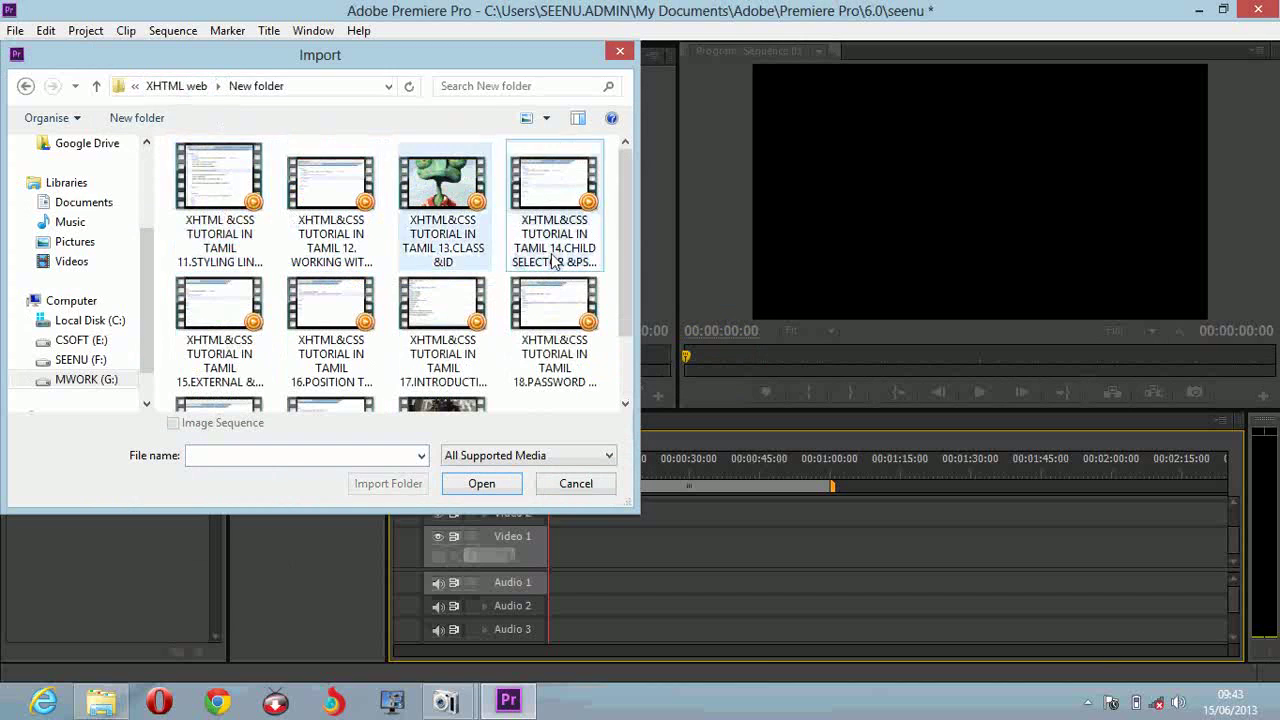
pyautogui.moveTo(622, 222); pyautogui.dragTo(610, 330)
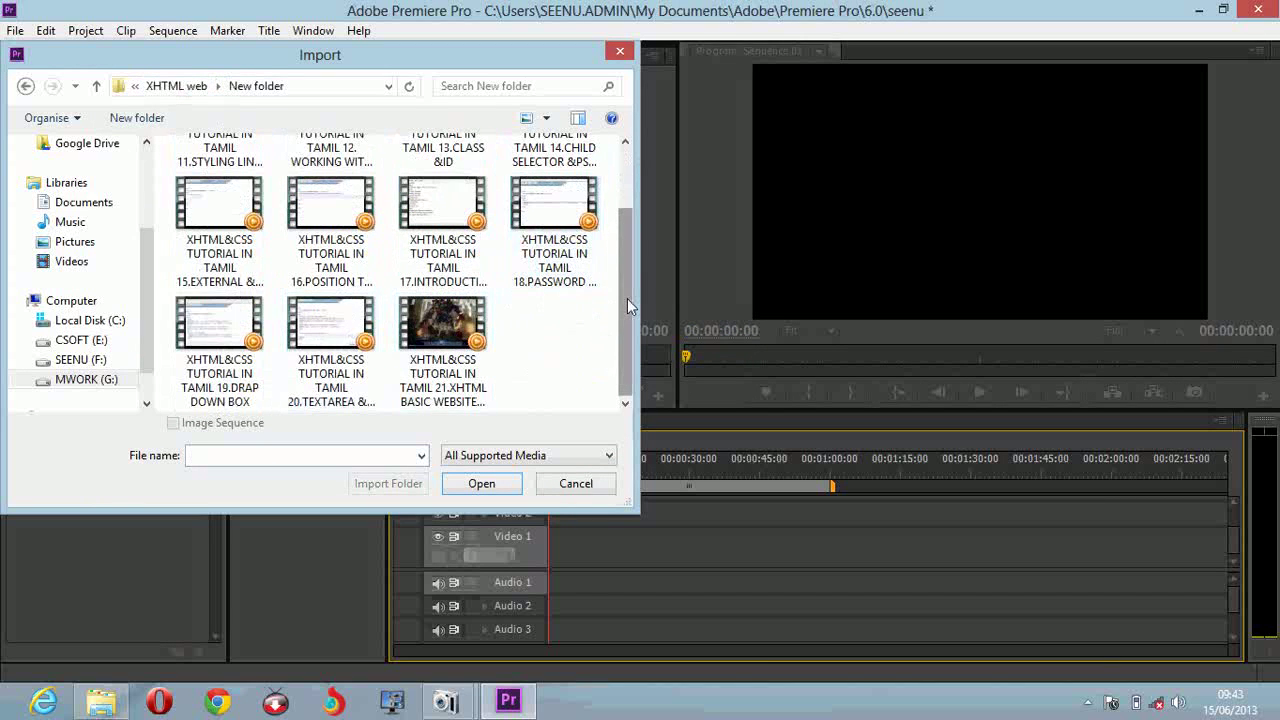
pyautogui.moveTo(628, 304); pyautogui.dragTo(630, 238)
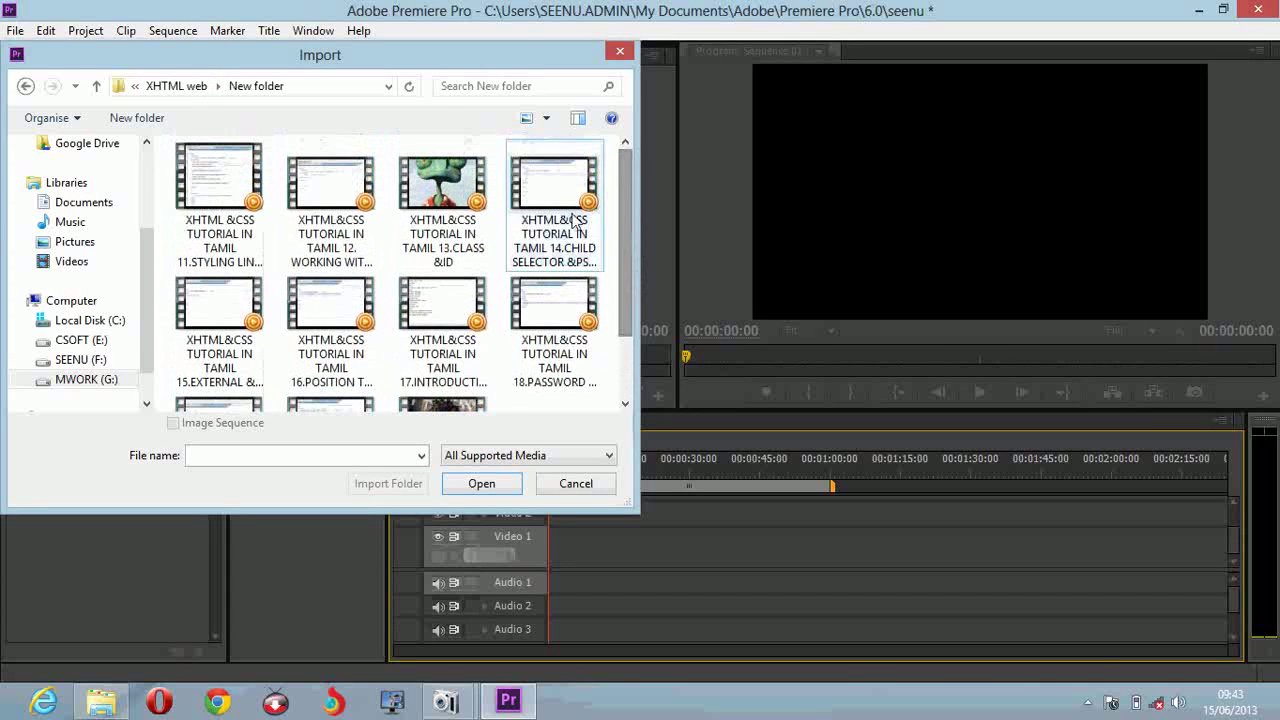
pyautogui.click(440, 198)
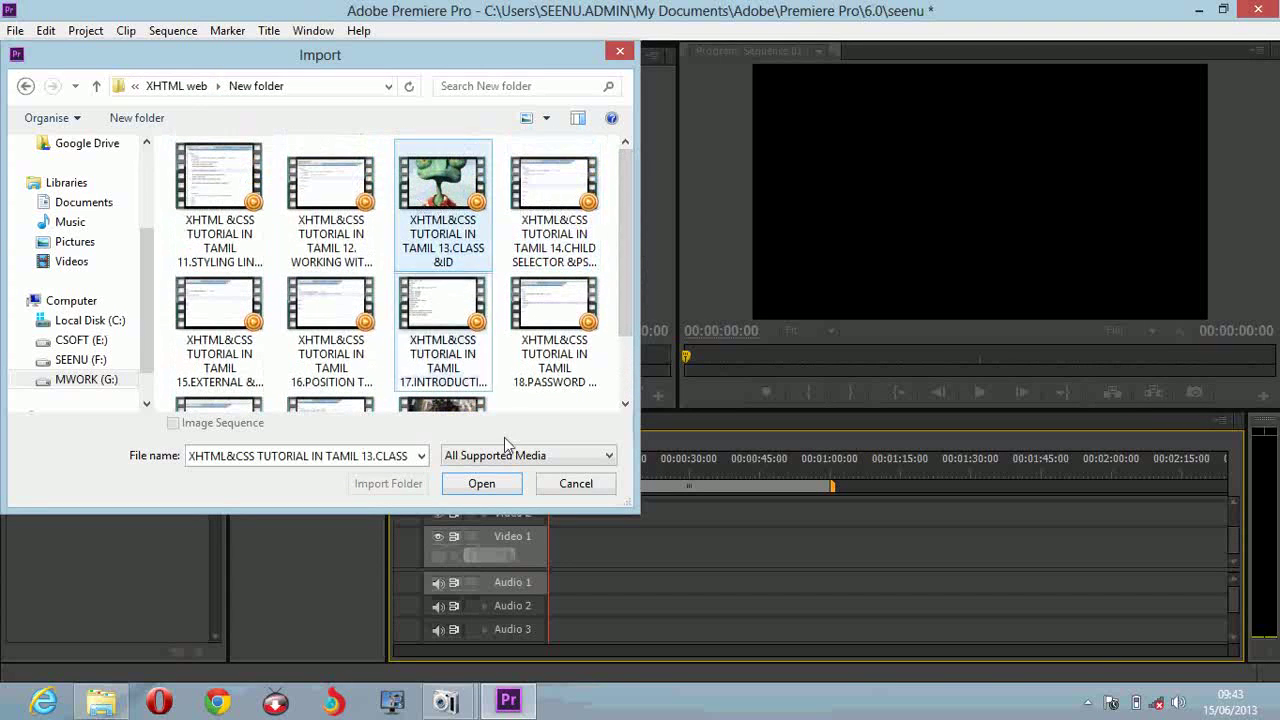
pyautogui.click(481, 484)
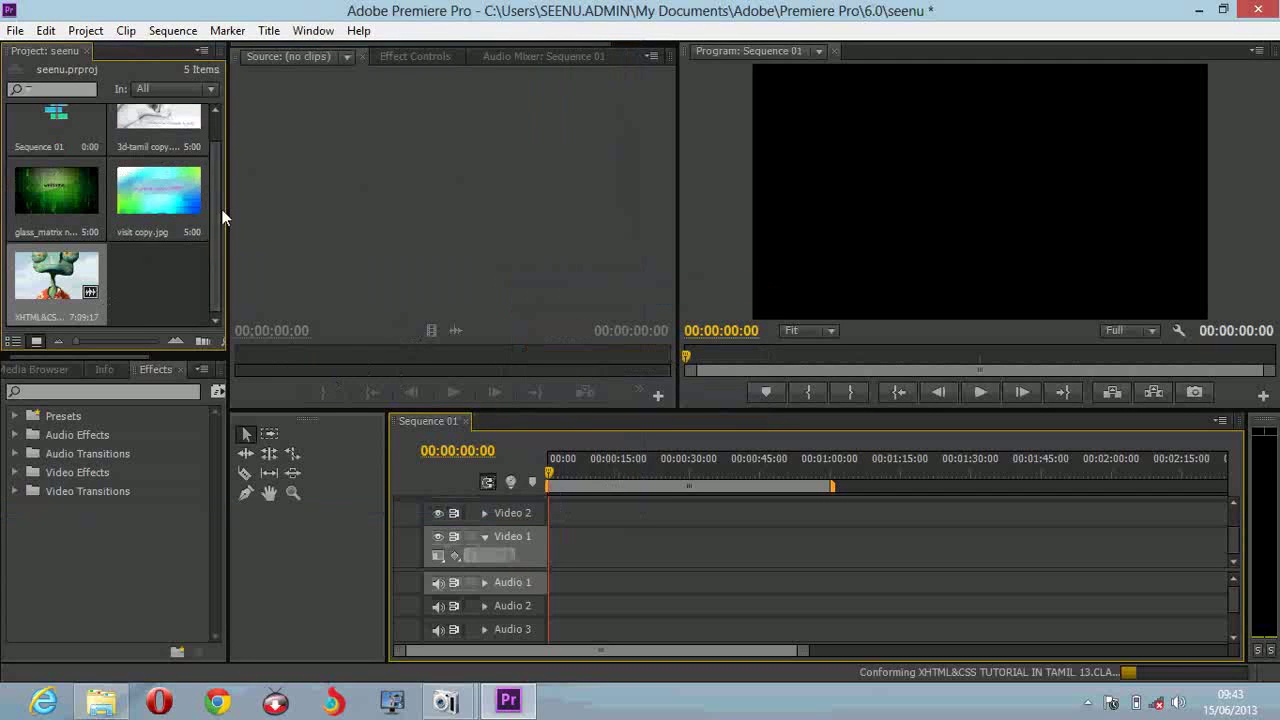
# - Widen the Project panel to roughly half its former width more and display its items in List View
pyautogui.moveTo(217, 219); pyautogui.dragTo(440, 188)
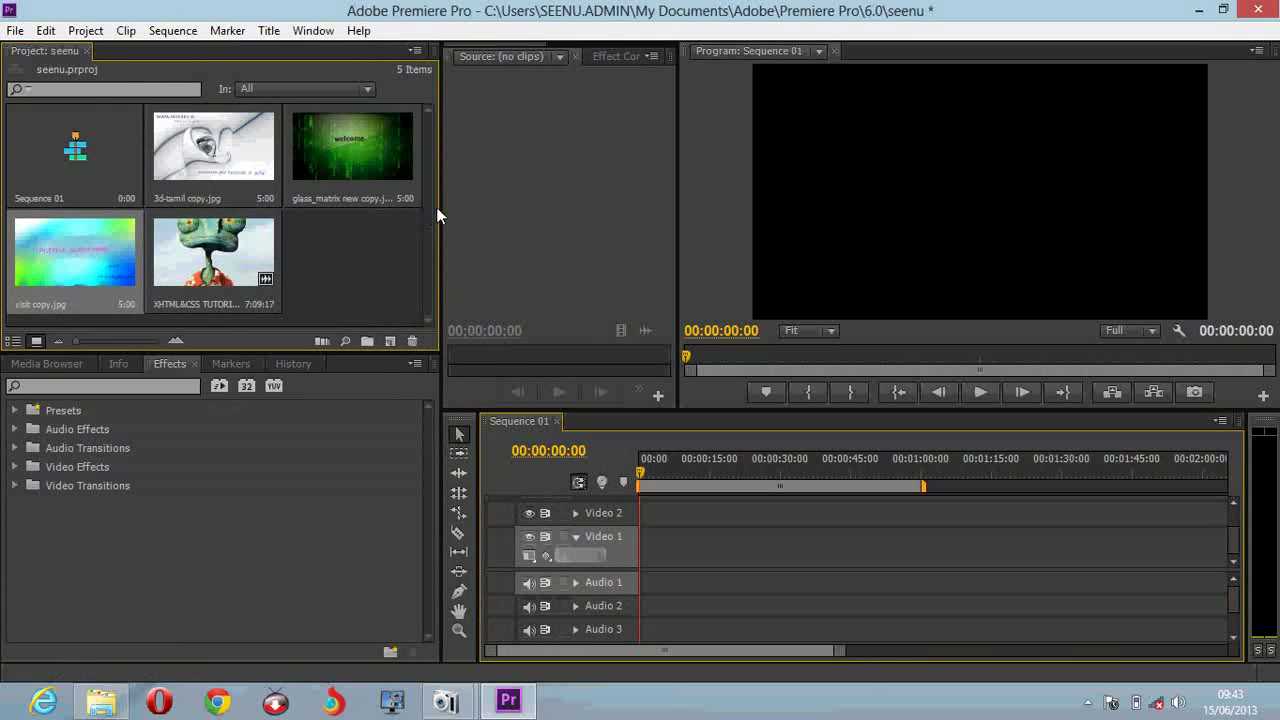
pyautogui.moveTo(441, 206); pyautogui.dragTo(341, 198)
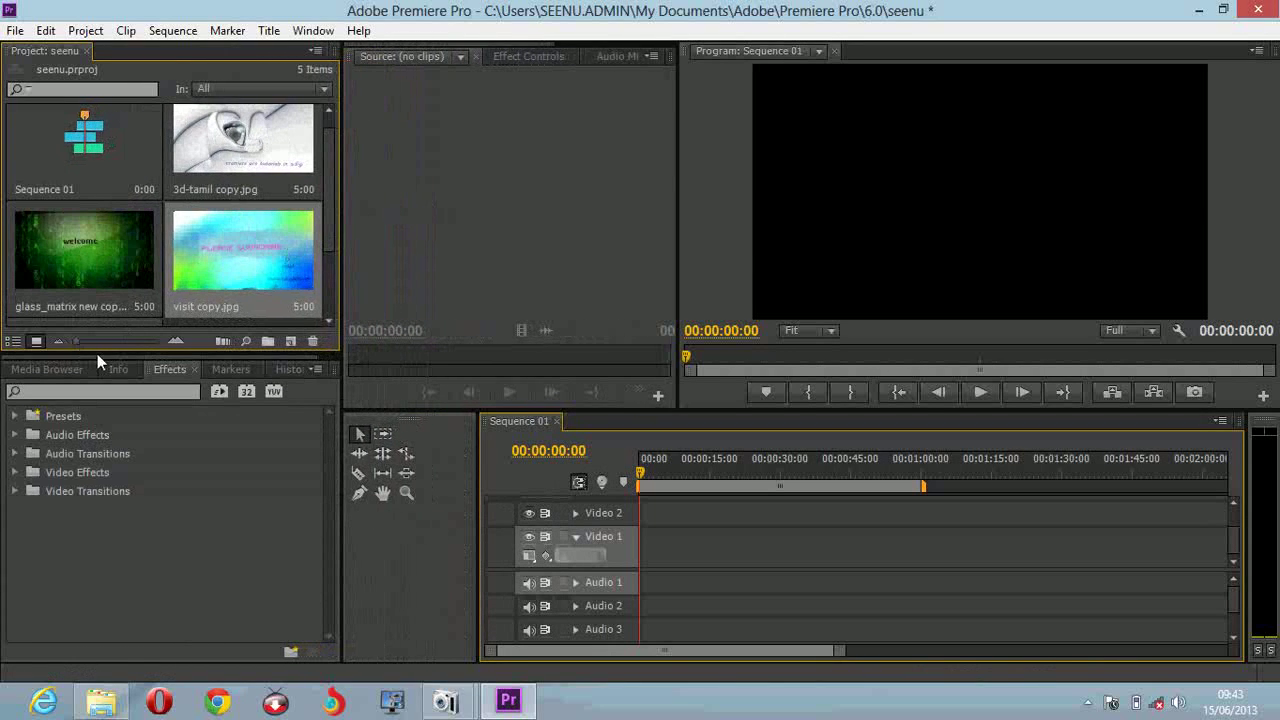
pyautogui.click(13, 341)
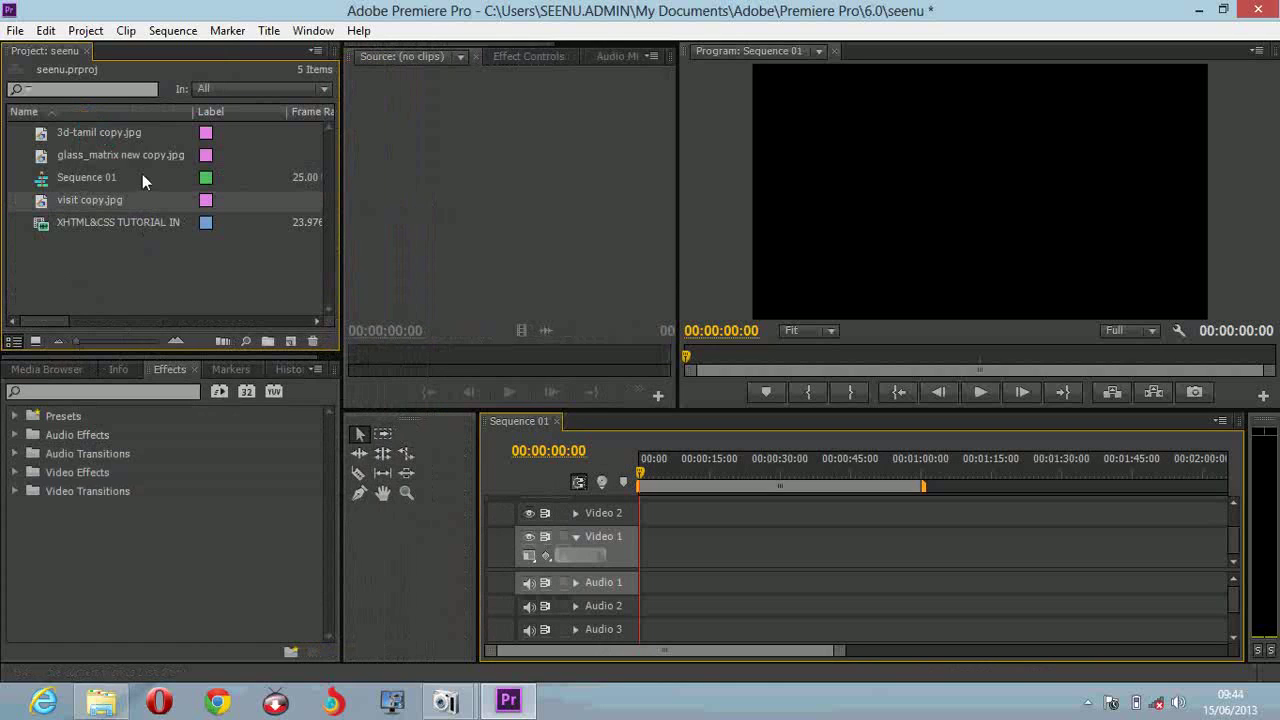
# - Select individual items in the project list, switch them to Icon View, and return to List View
pyautogui.click(79, 155)
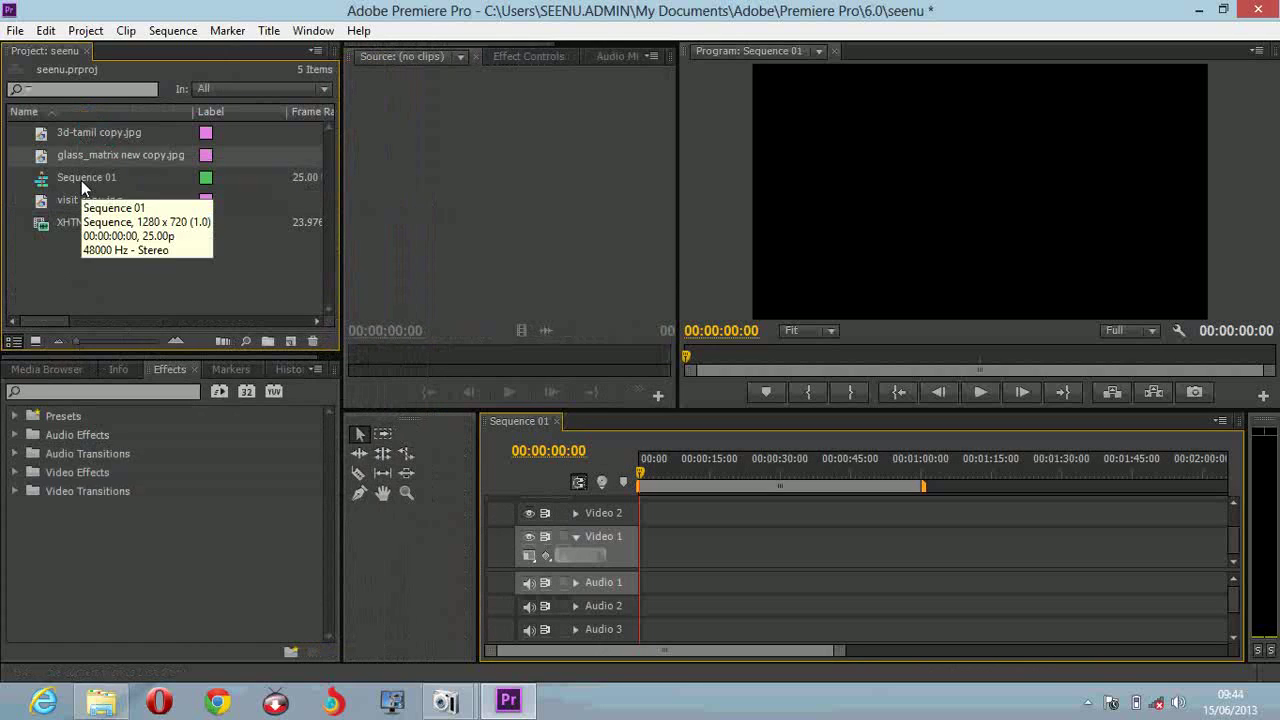
pyautogui.click(85, 200)
pyautogui.click(84, 224)
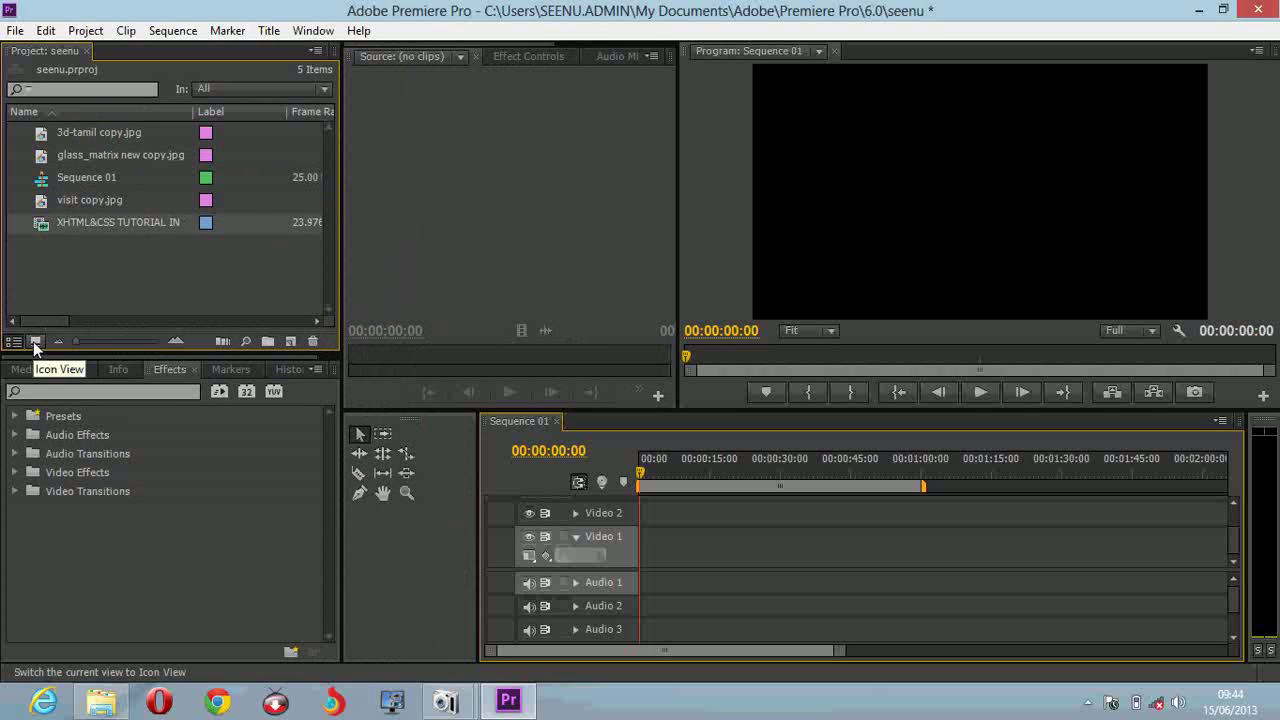
pyautogui.click(34, 342)
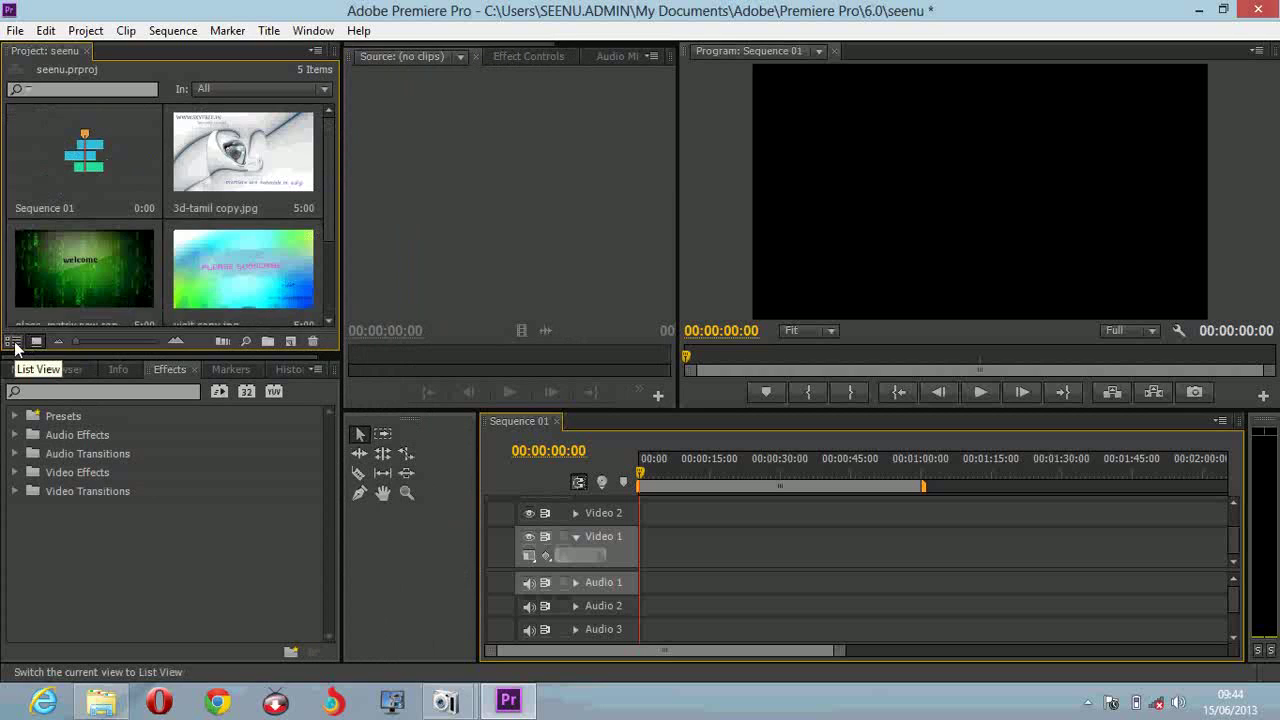
pyautogui.click(13, 342)
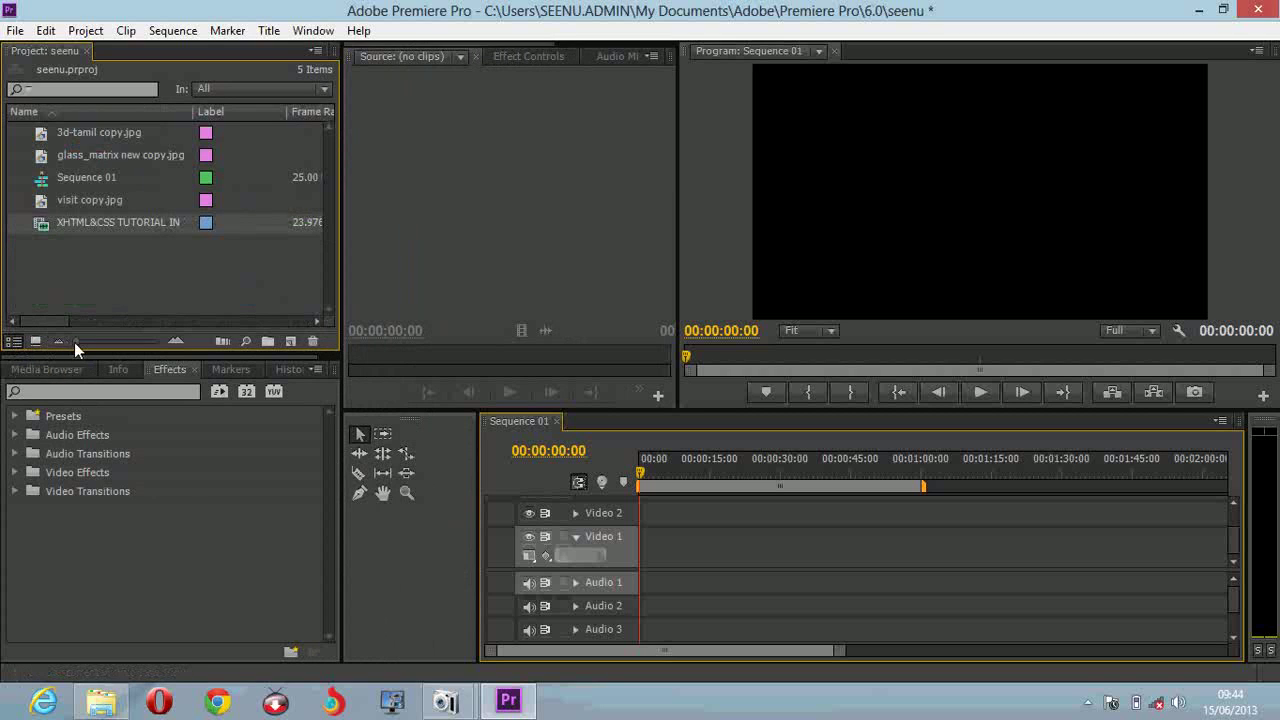
# - Enlarge the item icons in the project list to about the middle of the zoom range
pyautogui.moveTo(74, 342); pyautogui.dragTo(98, 321)
pyautogui.click(174, 341)
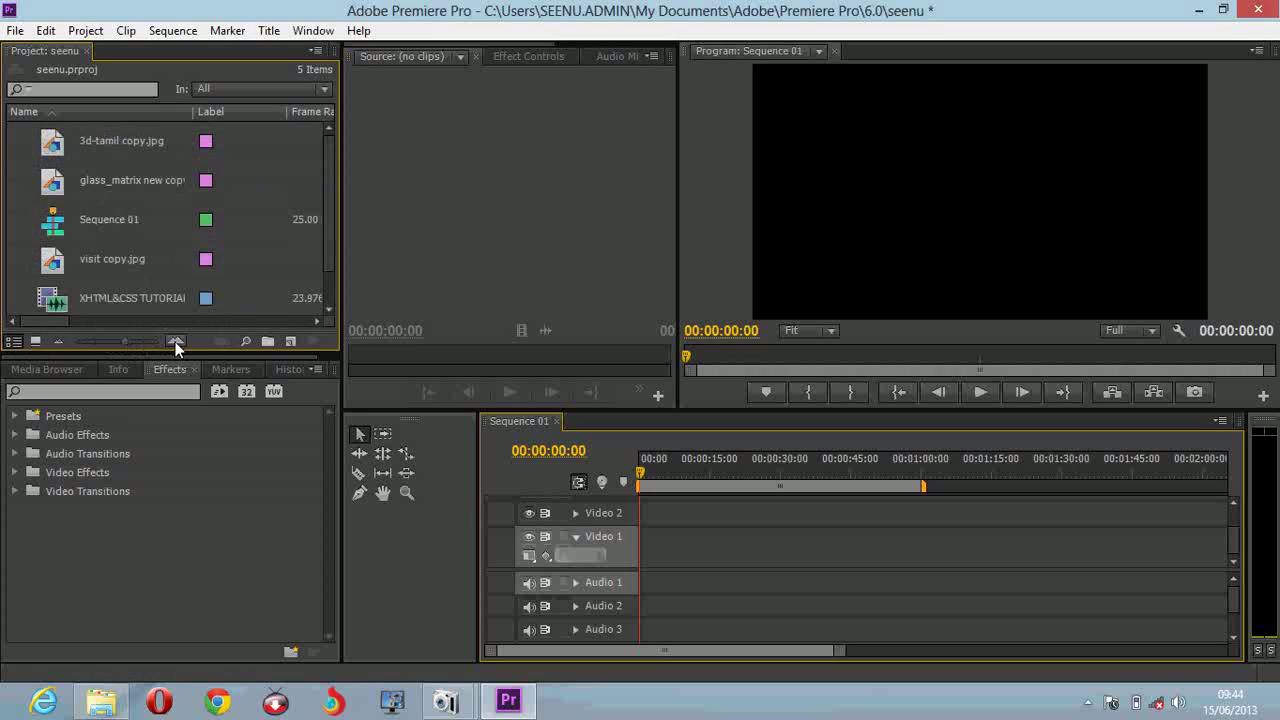
# - Find the project item whose name contains "xh" and close the search
pyautogui.click(246, 342)
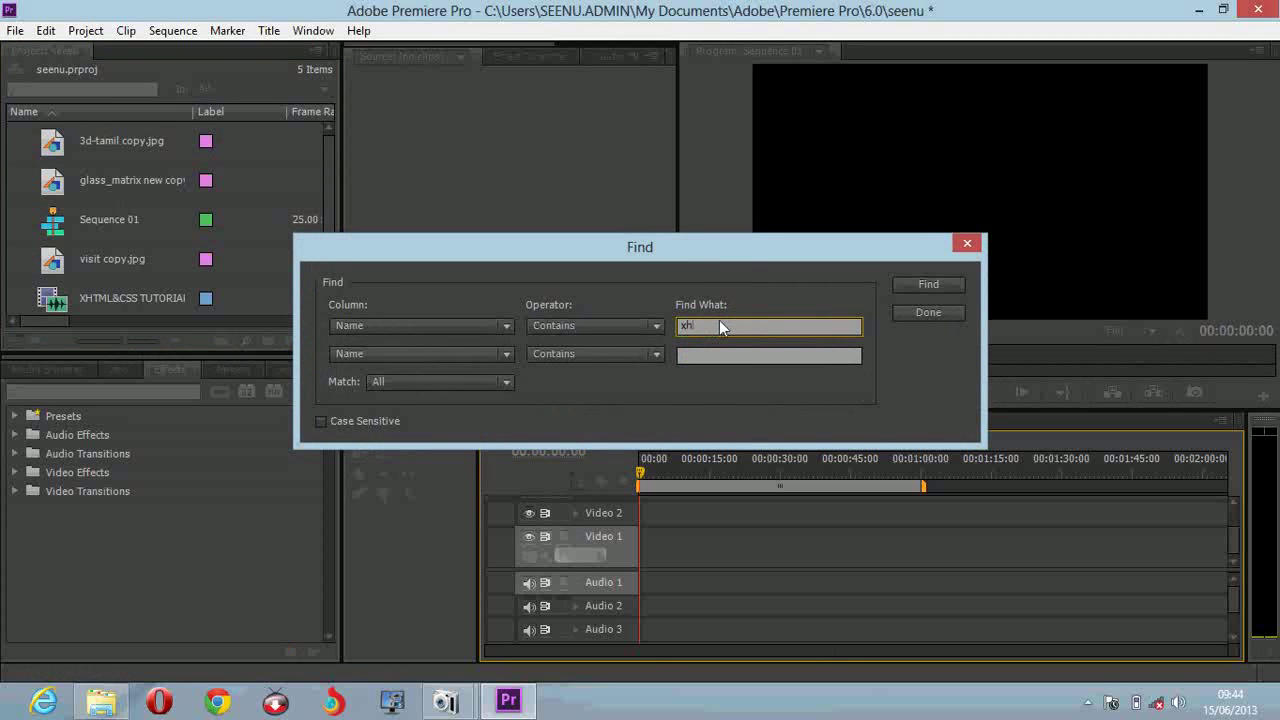
pyautogui.click(924, 284)
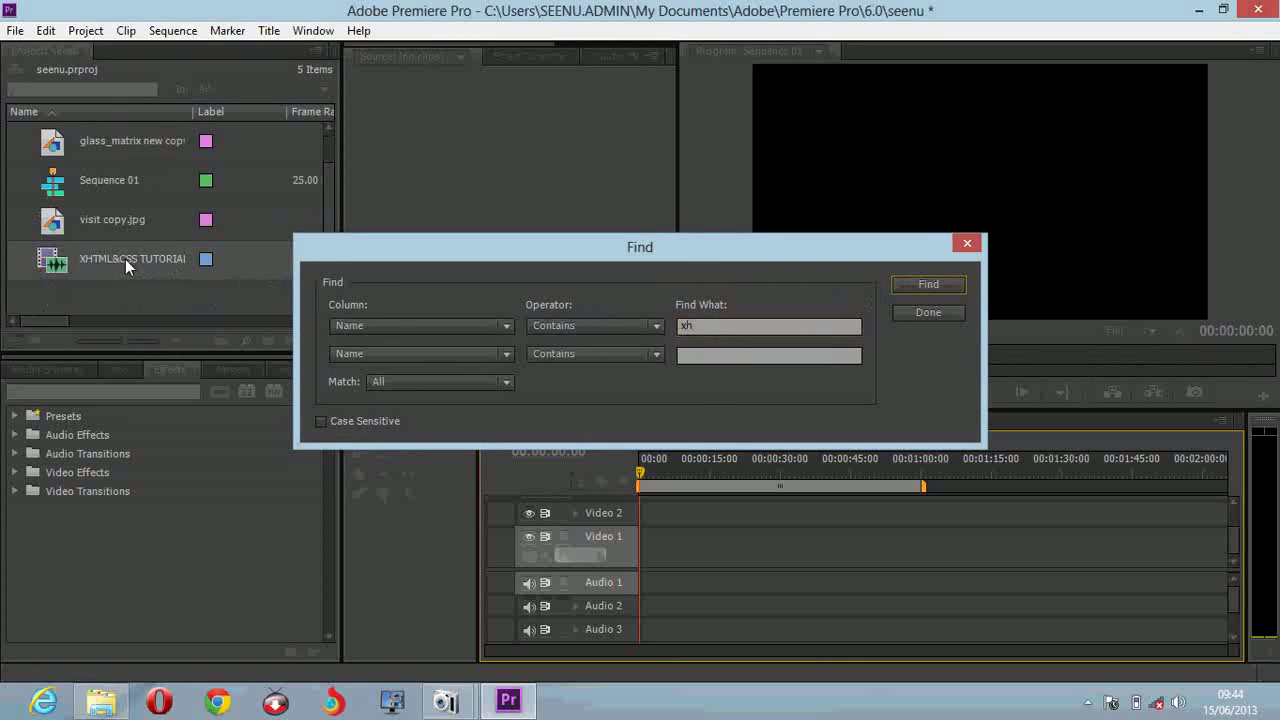
pyautogui.click(966, 244)
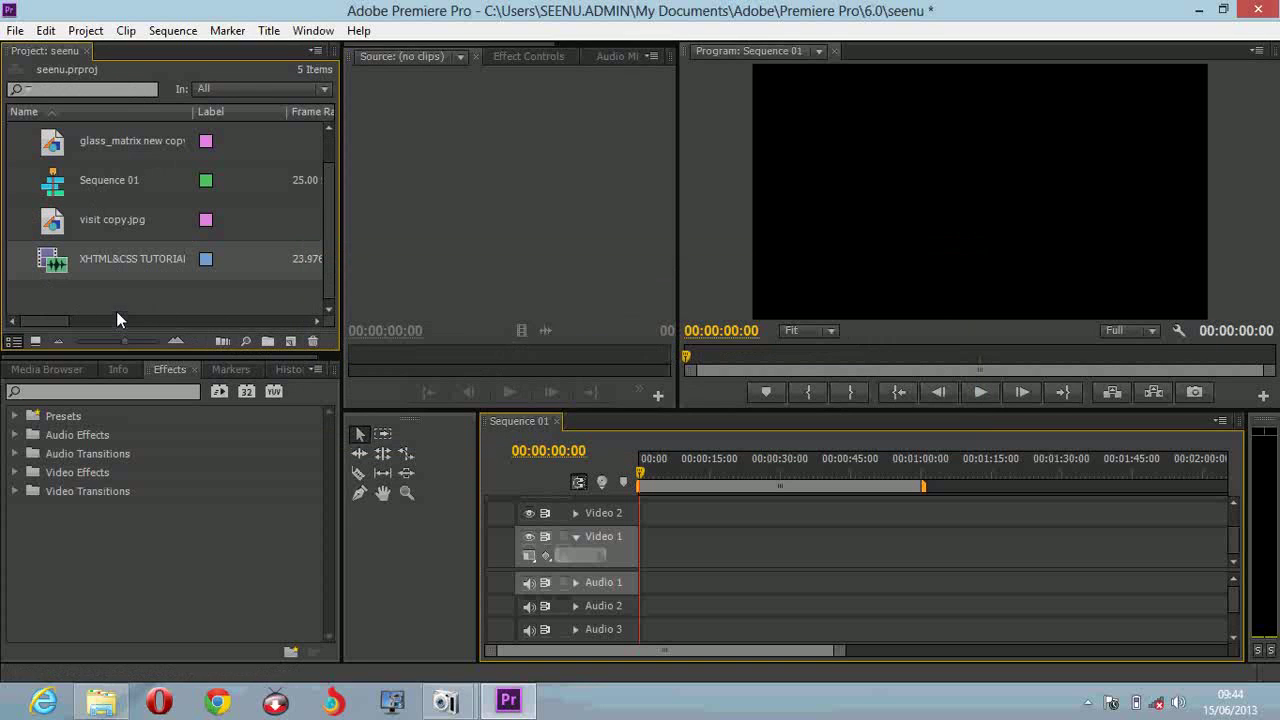
# - Add a new bin with its default name to the project and look over the available new item types
pyautogui.moveTo(124, 280)
pyautogui.click(268, 342)
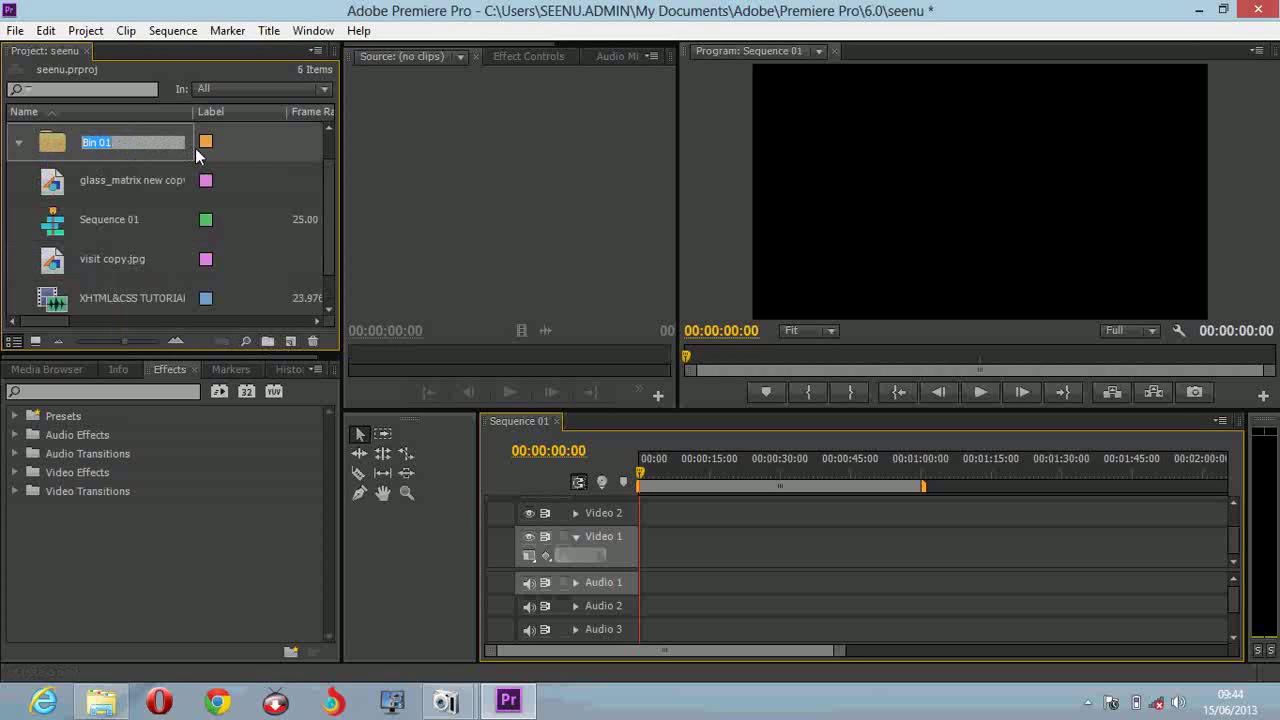
pyautogui.press('Return')
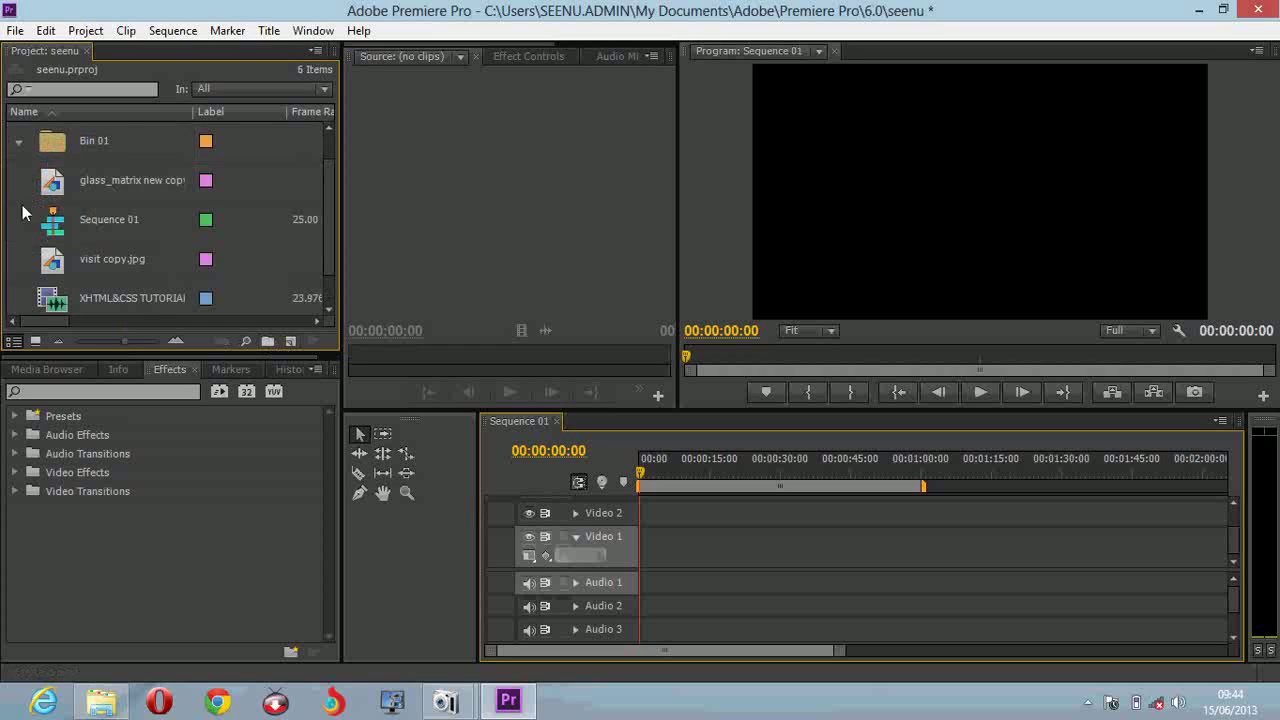
pyautogui.click(289, 342)
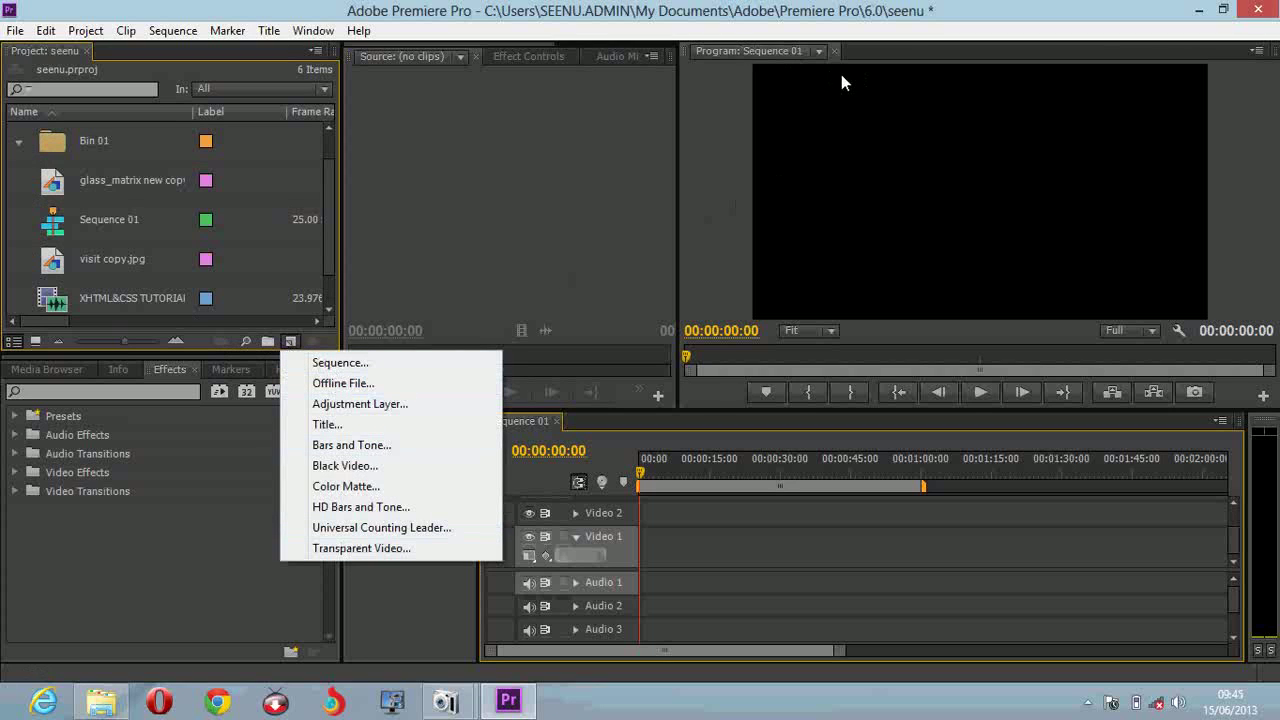
pyautogui.click(333, 342)
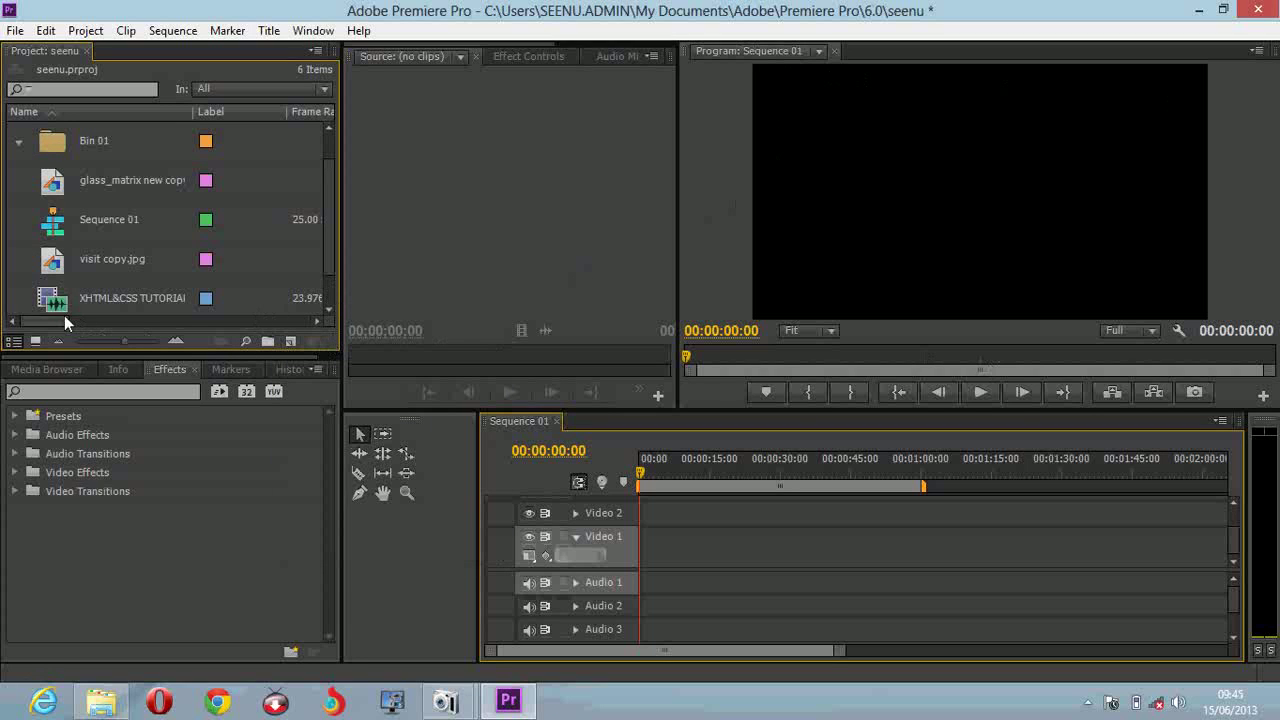
# - Examine the metadata columns of the project items, including Sequence 01
pyautogui.moveTo(56, 317); pyautogui.dragTo(165, 306)
pyautogui.click(109, 211)
pyautogui.moveTo(141, 324); pyautogui.dragTo(10, 312)
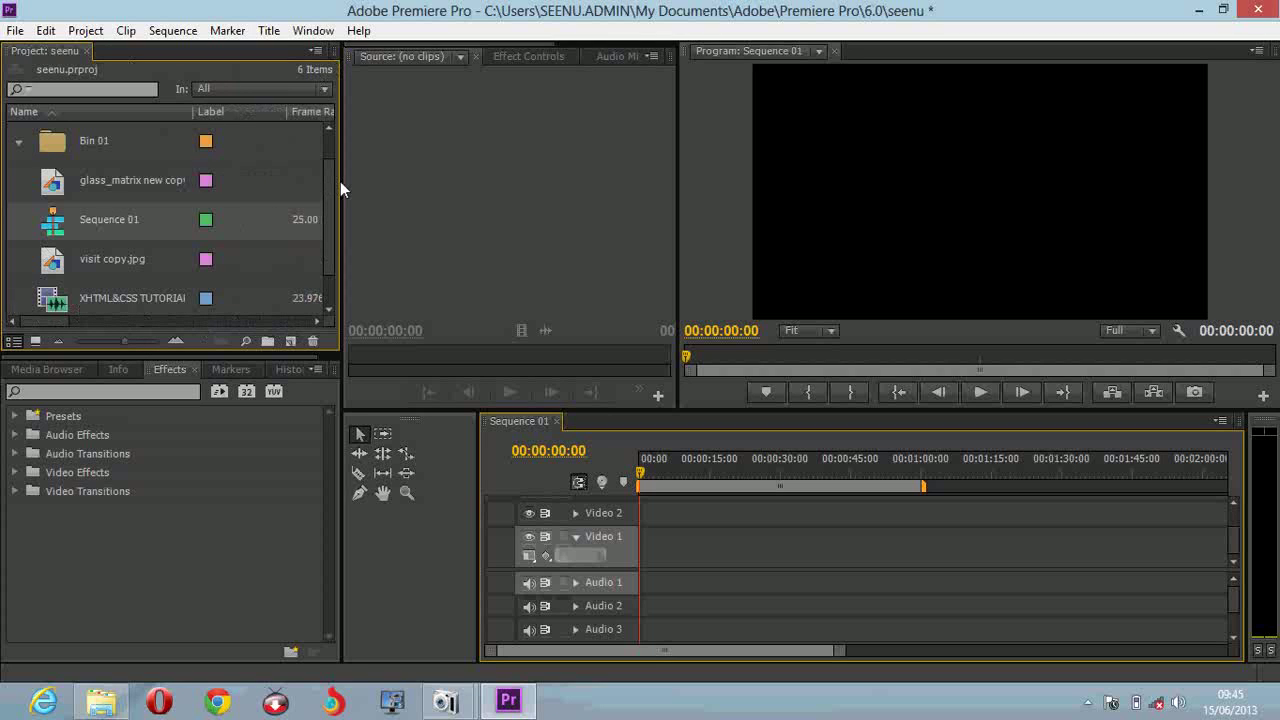
# - Narrow the Project panel and select glass_matrix new copy.jpg, keeping its existing name
pyautogui.moveTo(340, 181); pyautogui.dragTo(223, 164)
pyautogui.click(107, 184)
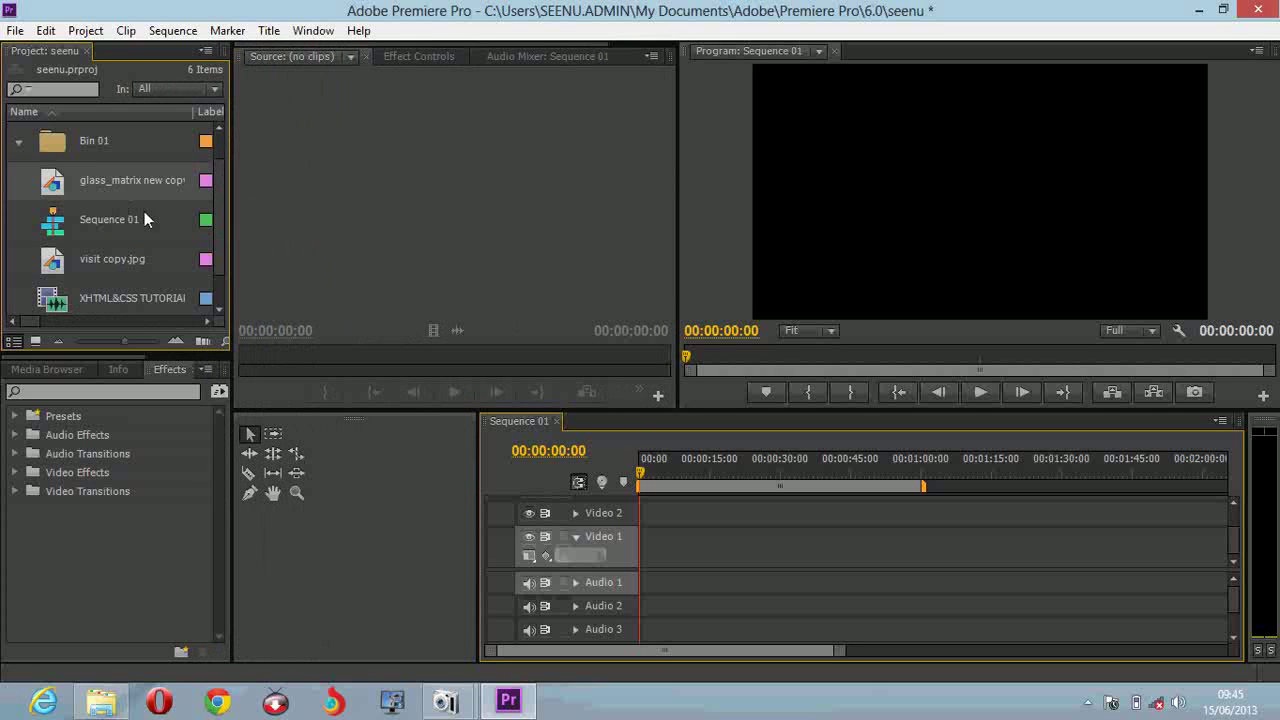
pyautogui.click(121, 181)
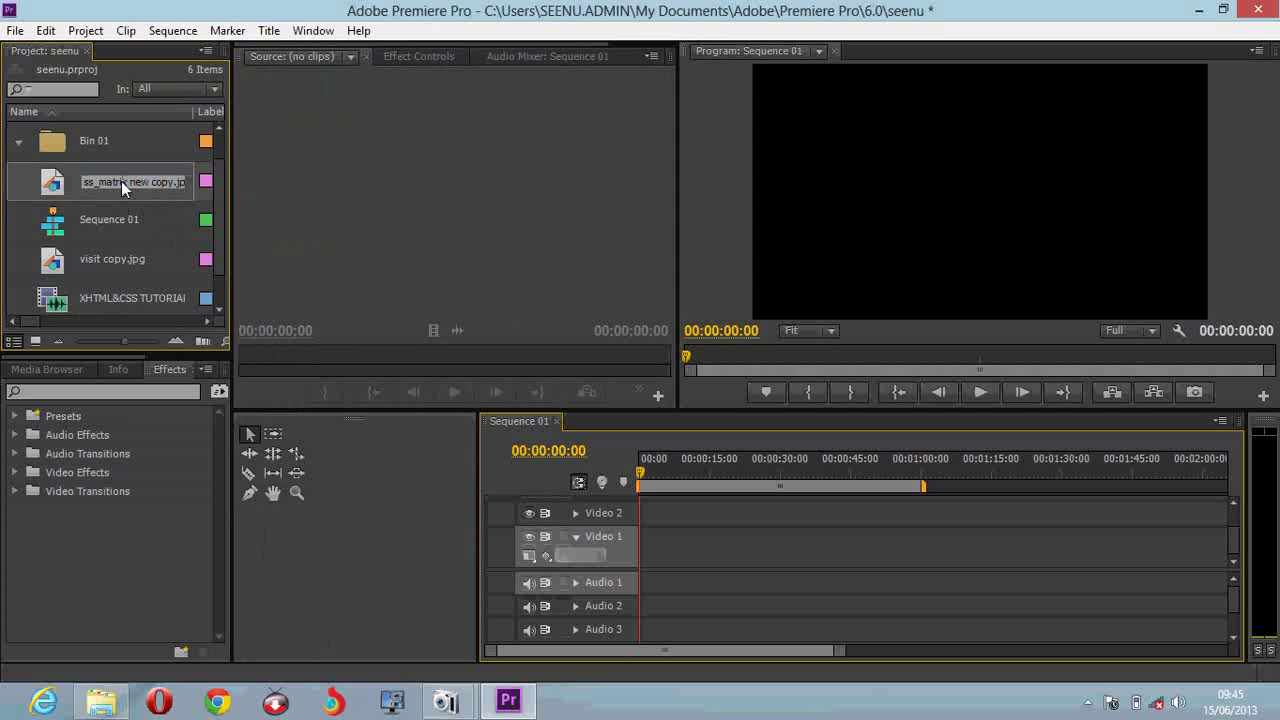
pyautogui.click(68, 182)
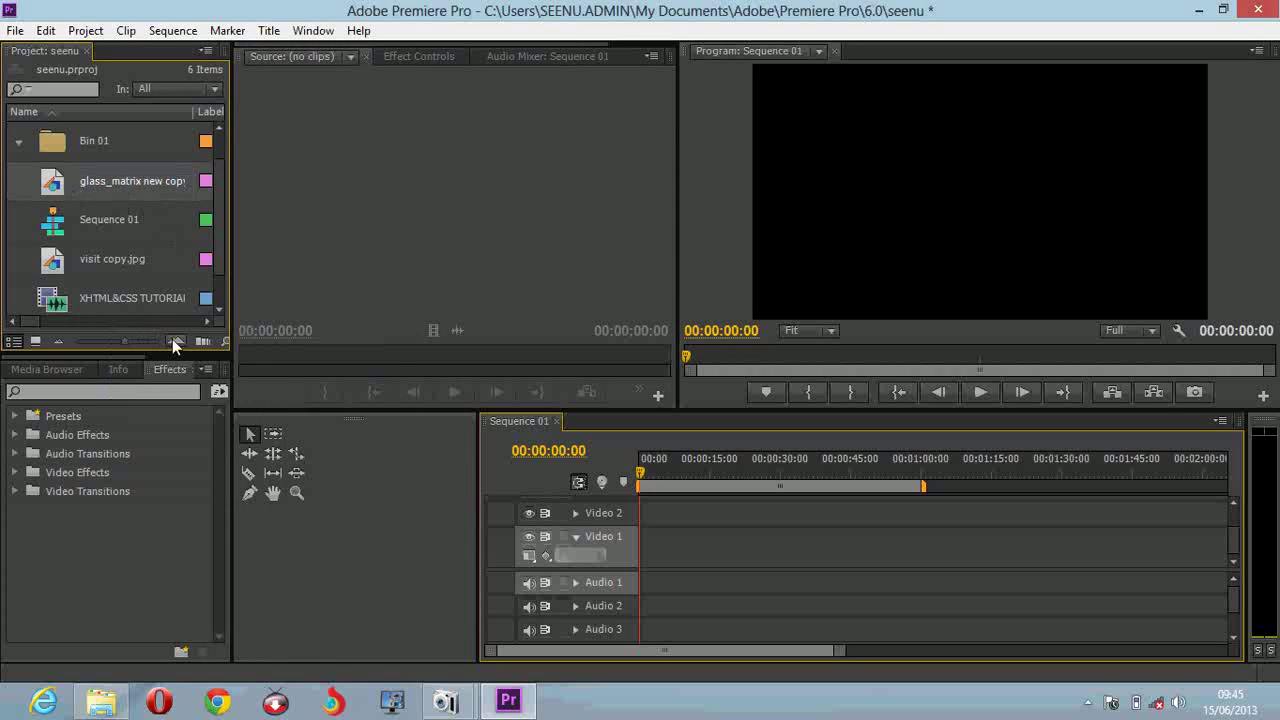
# - Return the project items to Icon View at the smallest size and open 3d-tamil copy.jpg in the Source monitor
pyautogui.click(174, 341)
pyautogui.moveTo(160, 338); pyautogui.dragTo(83, 339)
pyautogui.click(36, 341)
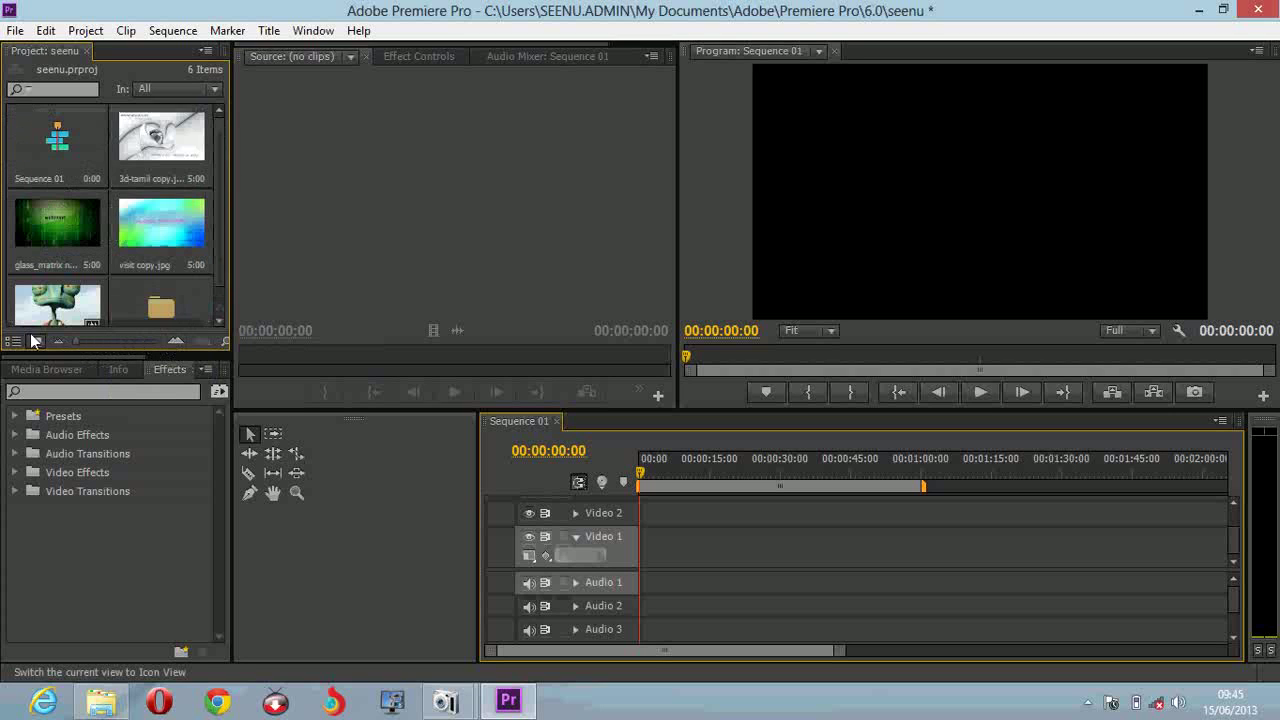
pyautogui.doubleClick(160, 148)
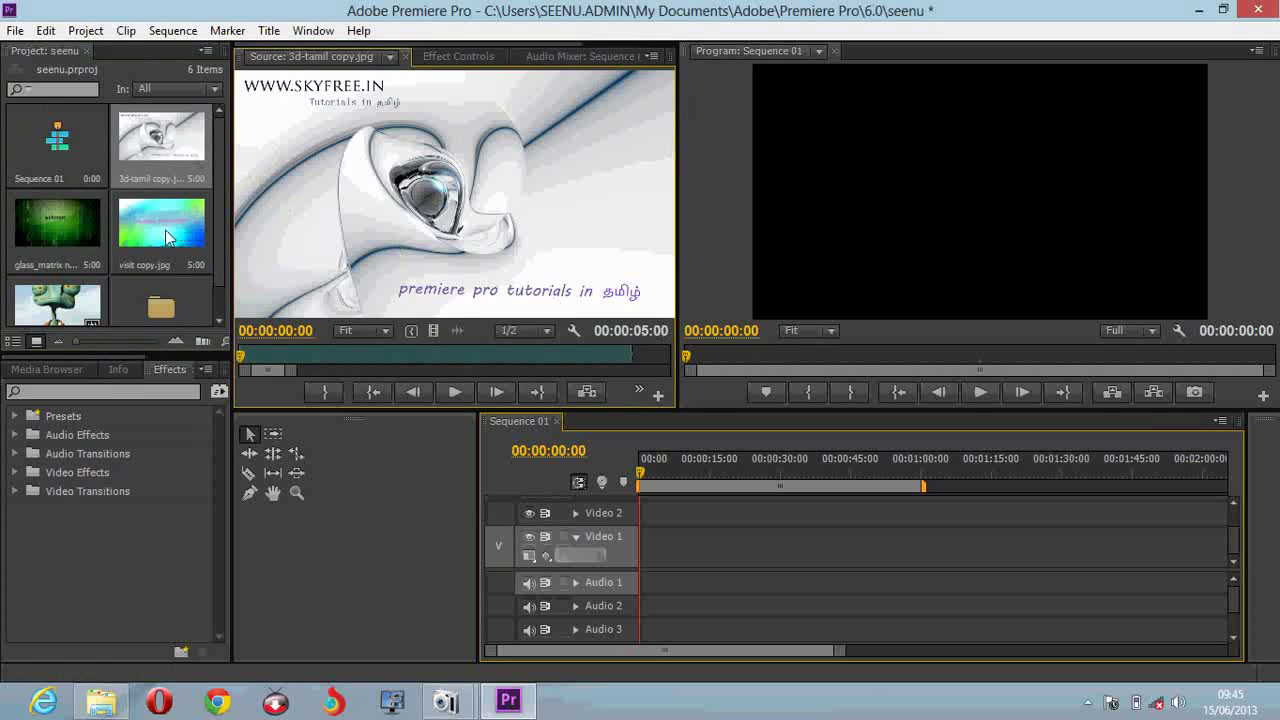
# - Preview the XHTML&CSS tutorial video, visit copy.jpg and 3d-tamil copy.jpg one after another in the Source monitor
pyautogui.scroll(-1, 216, 222)
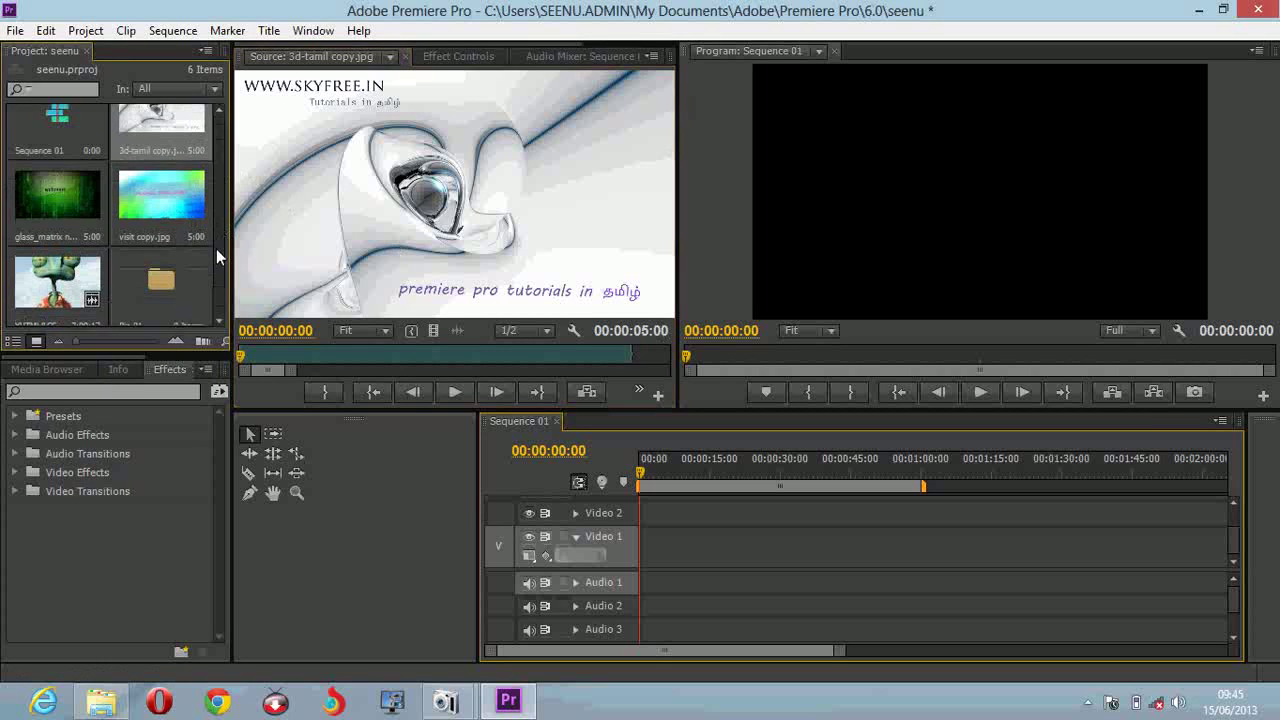
pyautogui.doubleClick(57, 272)
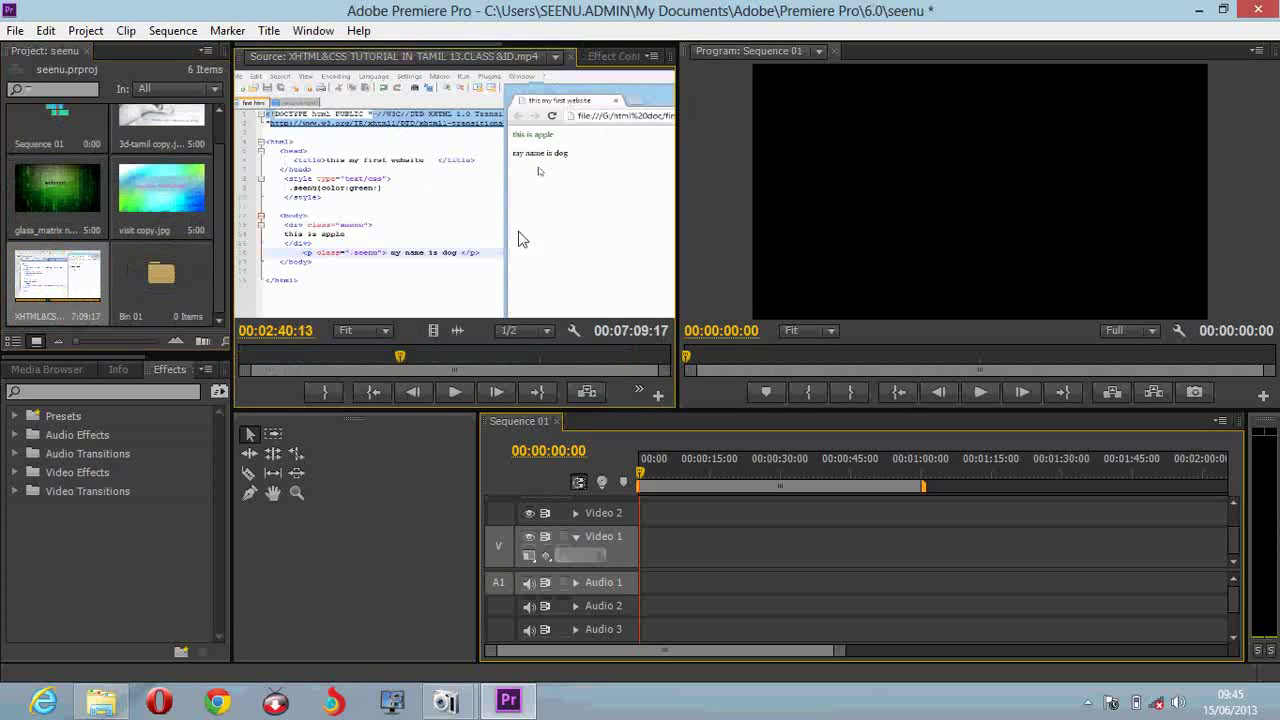
pyautogui.doubleClick(147, 182)
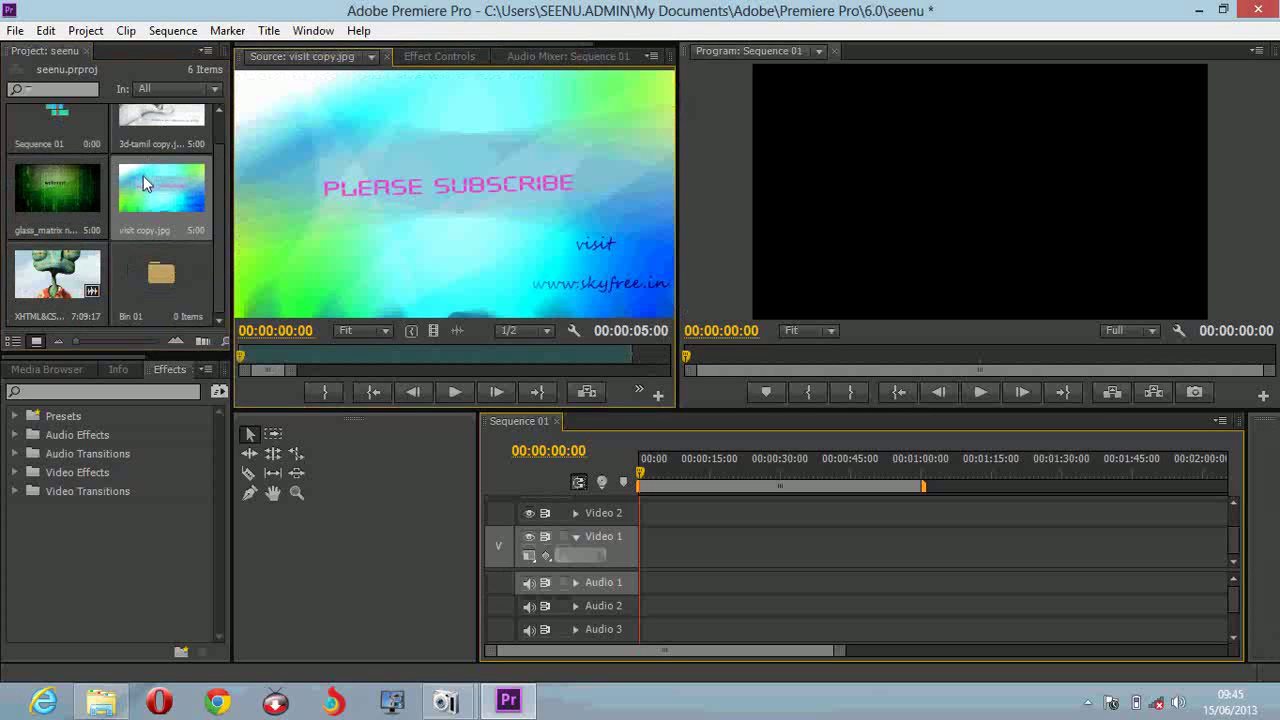
pyautogui.doubleClick(178, 122)
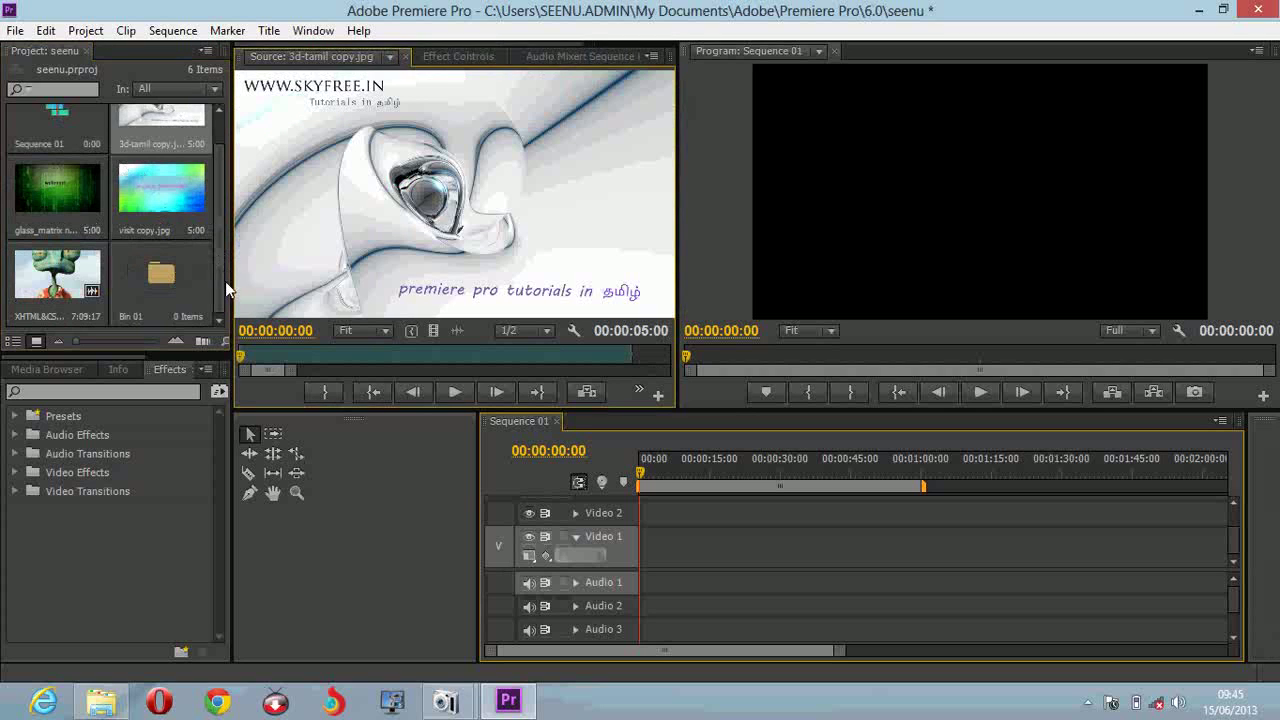
# - Cut visit copy.jpg from the project items and open glass_matrix new copy.jpg in the Source monitor
pyautogui.moveTo(219, 269); pyautogui.dragTo(219, 219)
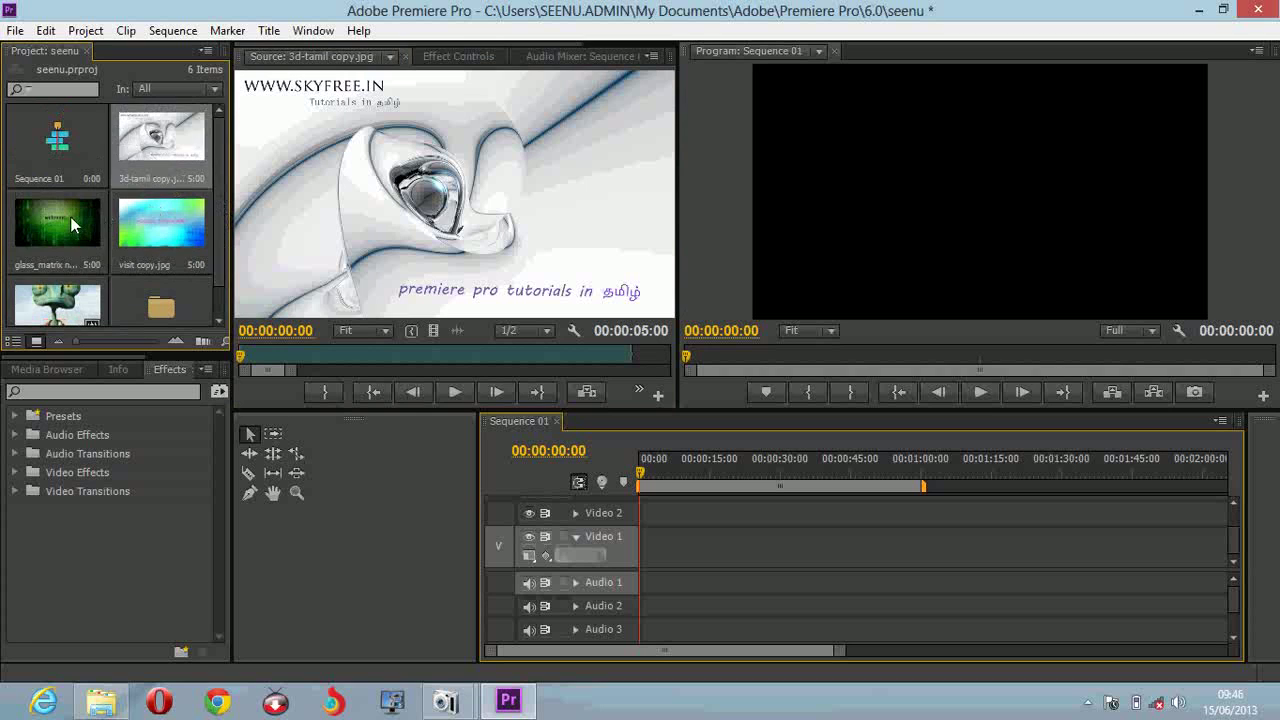
pyautogui.rightClick(145, 222)
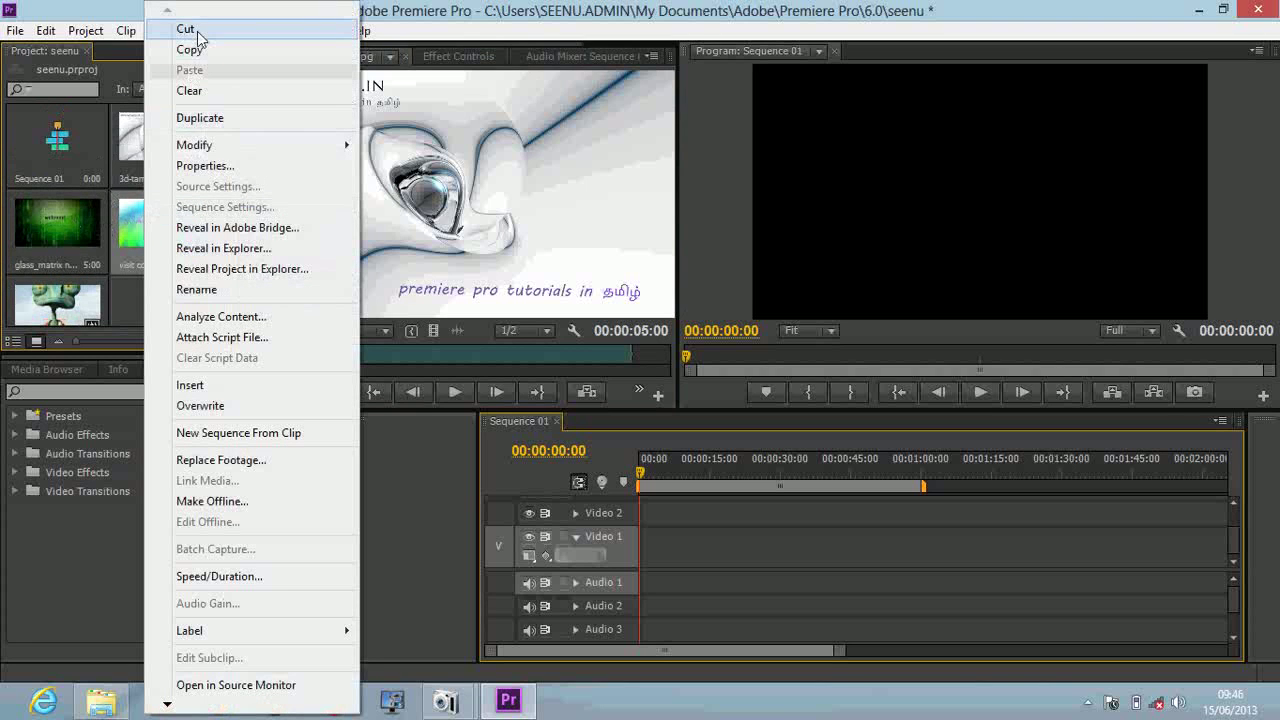
pyautogui.click(198, 36)
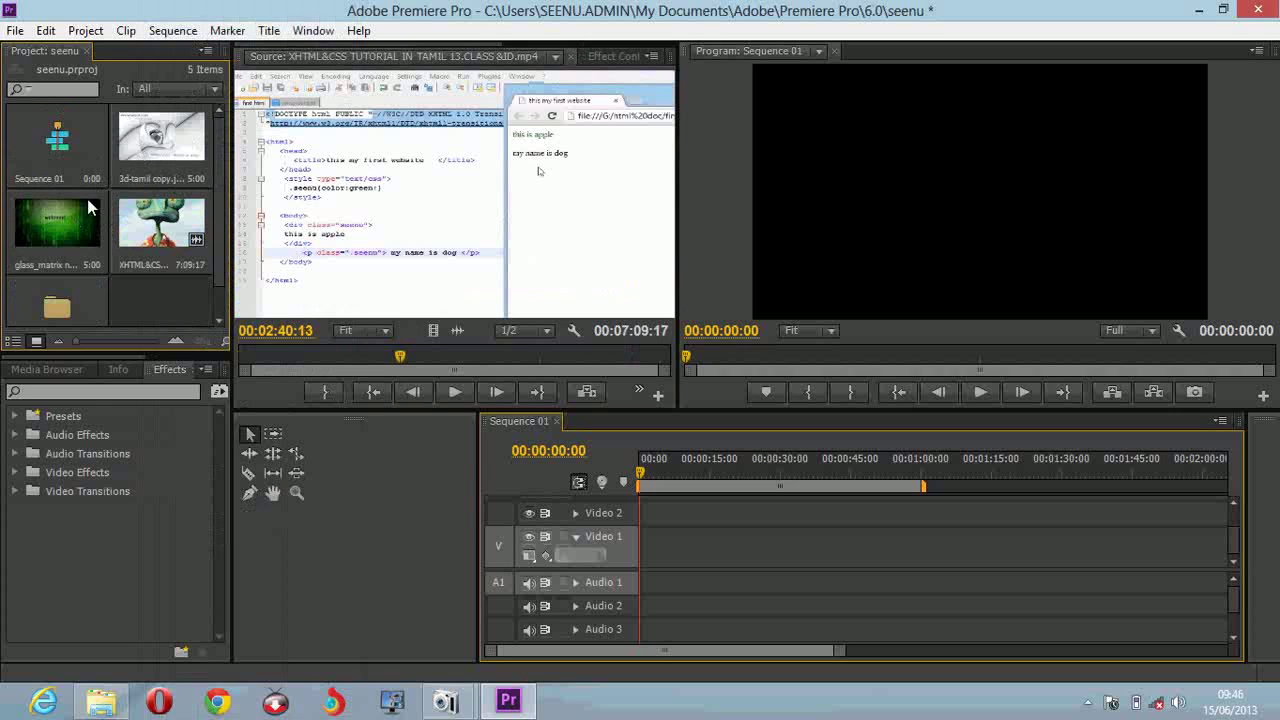
pyautogui.click(87, 208)
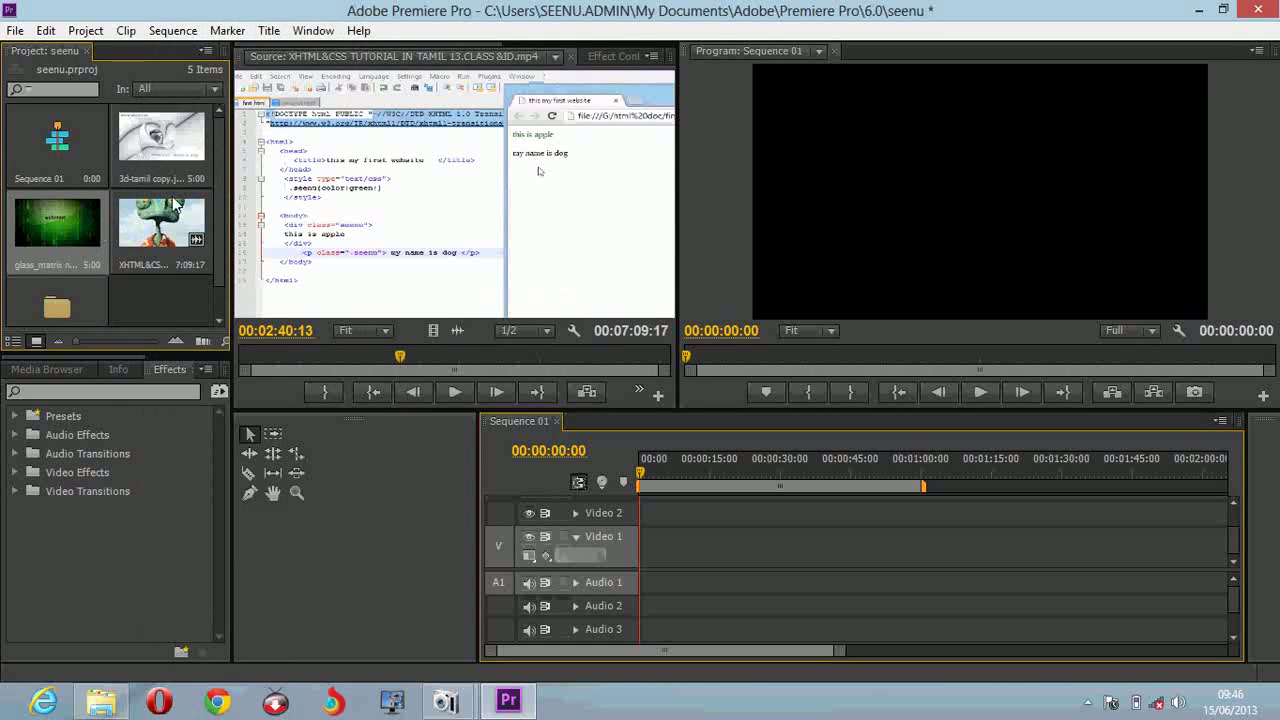
pyautogui.doubleClick(88, 228)
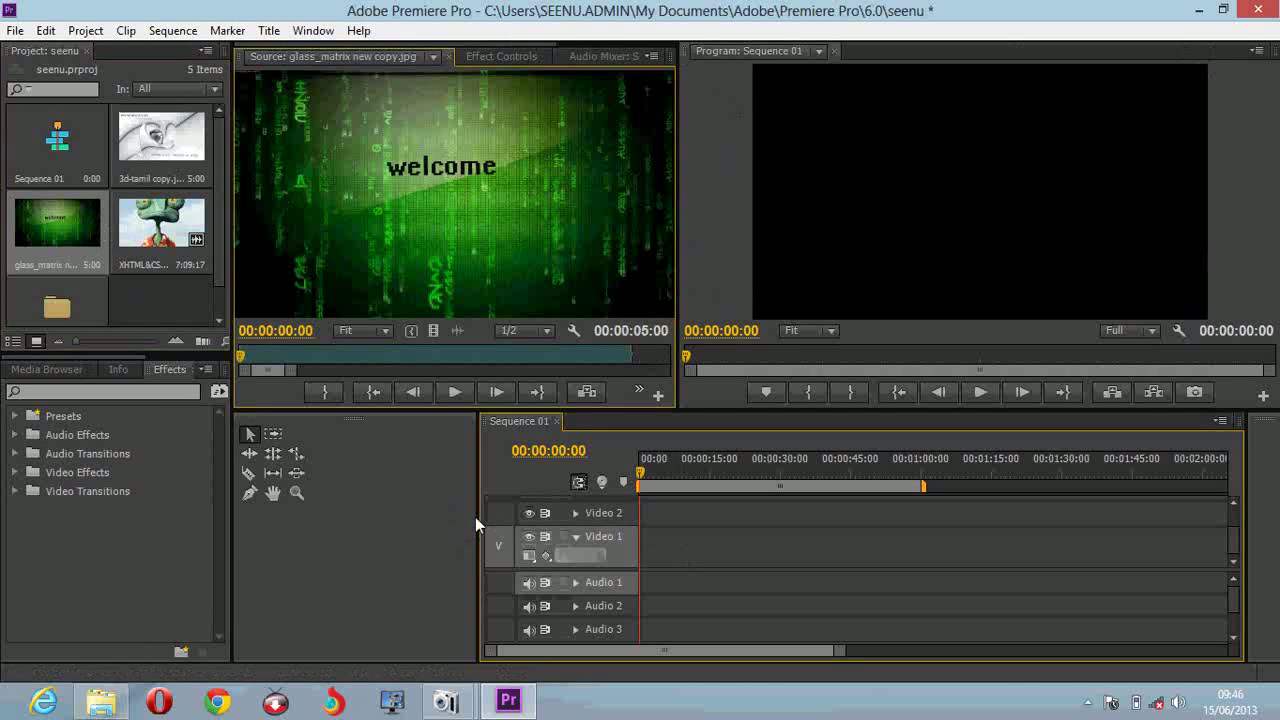
# - Widen the Timeline by narrowing the Tools panel to one column, and place 3d-tamil copy.jpg at the start of Video 1
pyautogui.moveTo(478, 512); pyautogui.dragTo(255, 508)
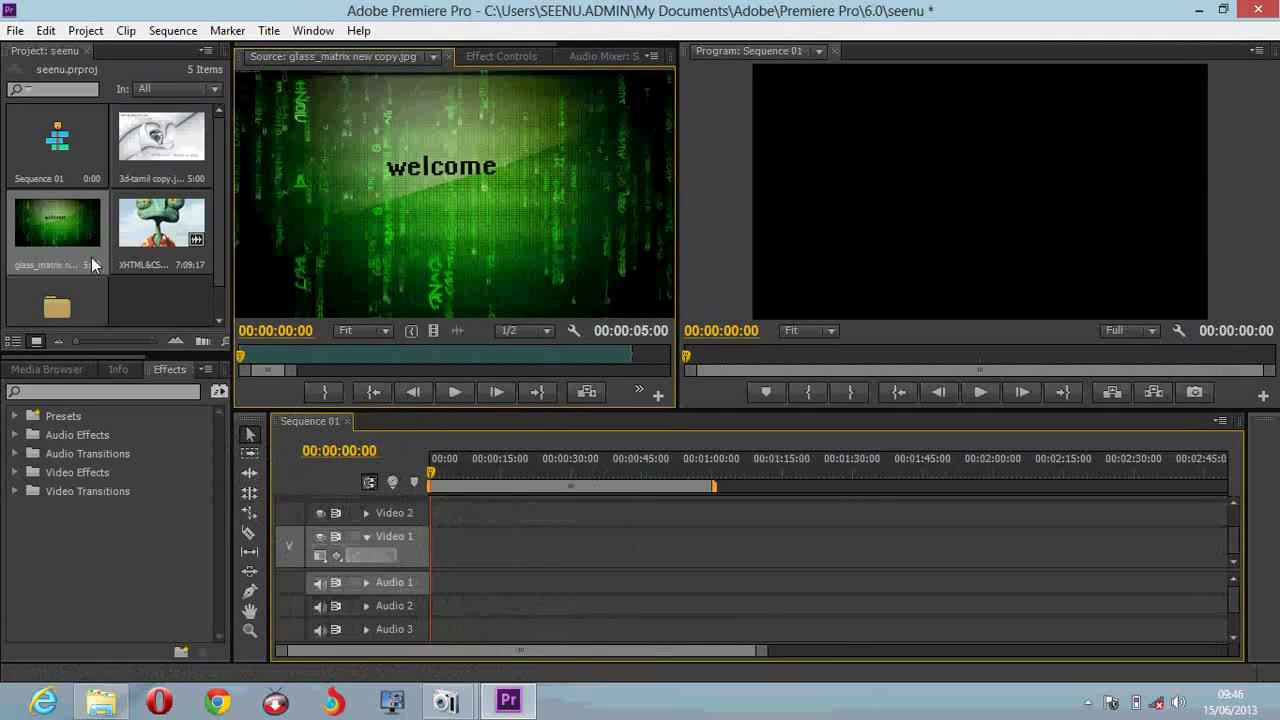
pyautogui.click(145, 151)
pyautogui.moveTo(145, 151); pyautogui.dragTo(441, 549)
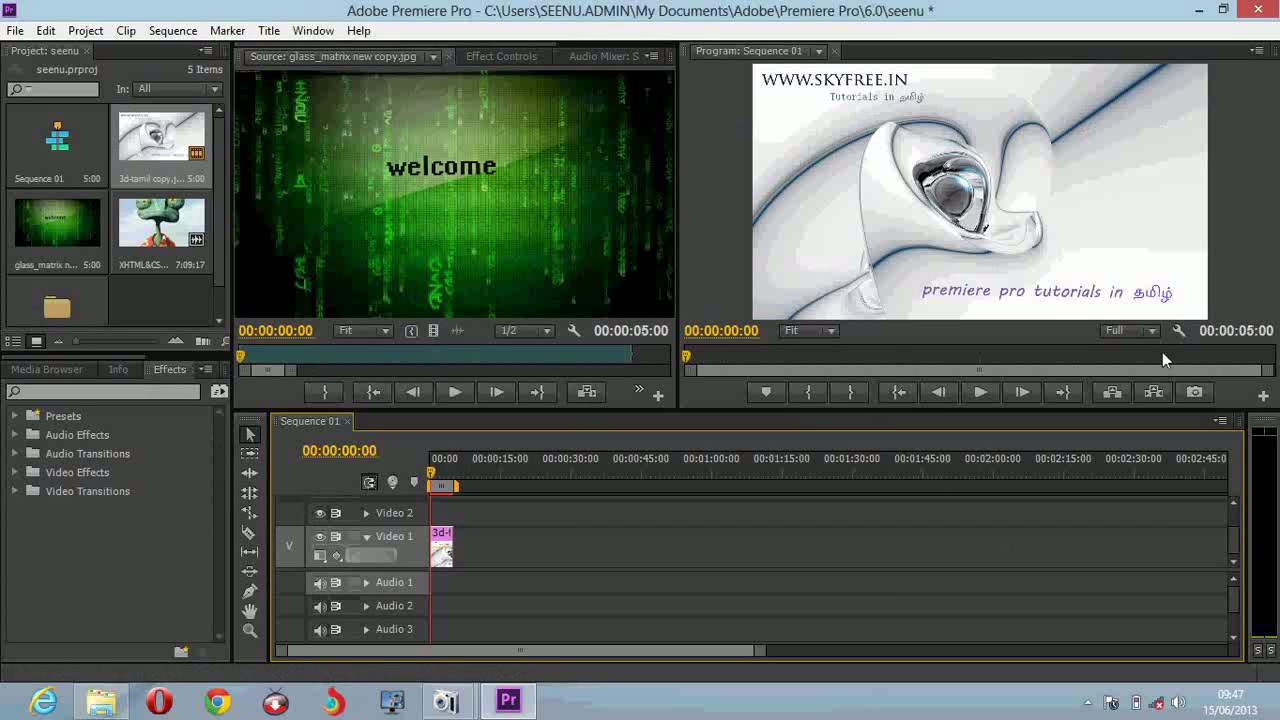
pyautogui.click(256, 387)
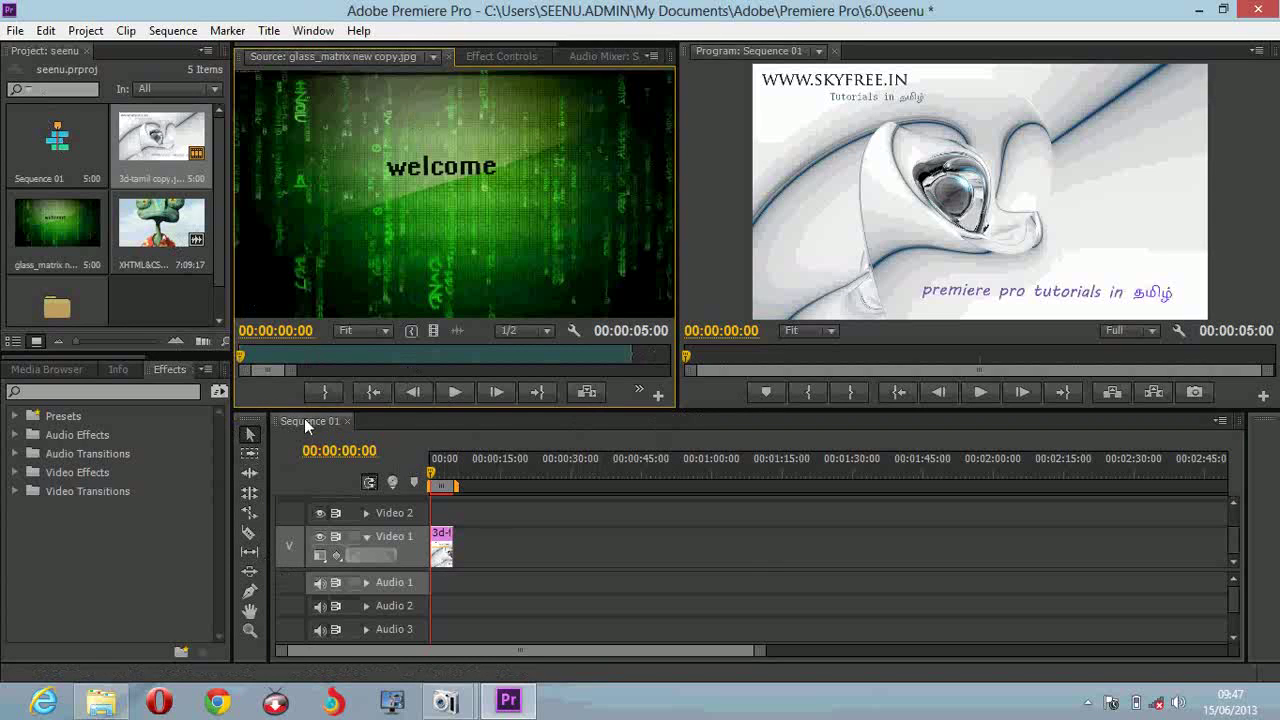
pyautogui.click(473, 437)
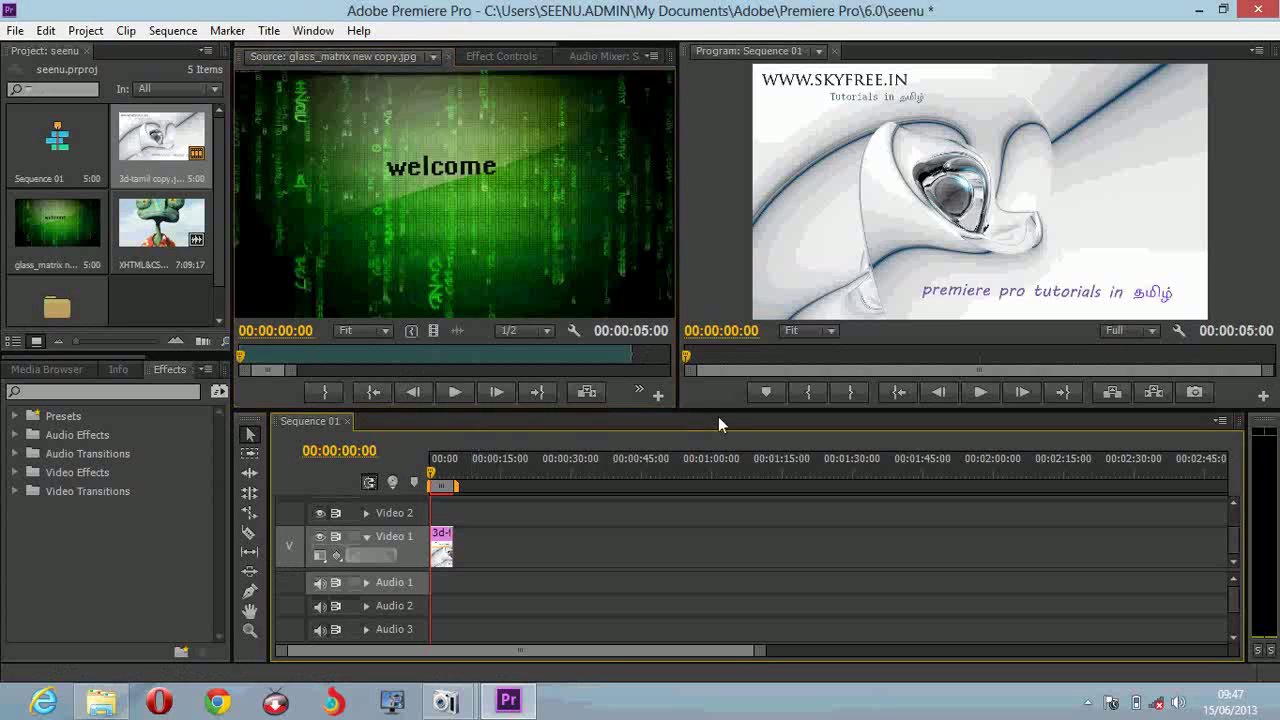